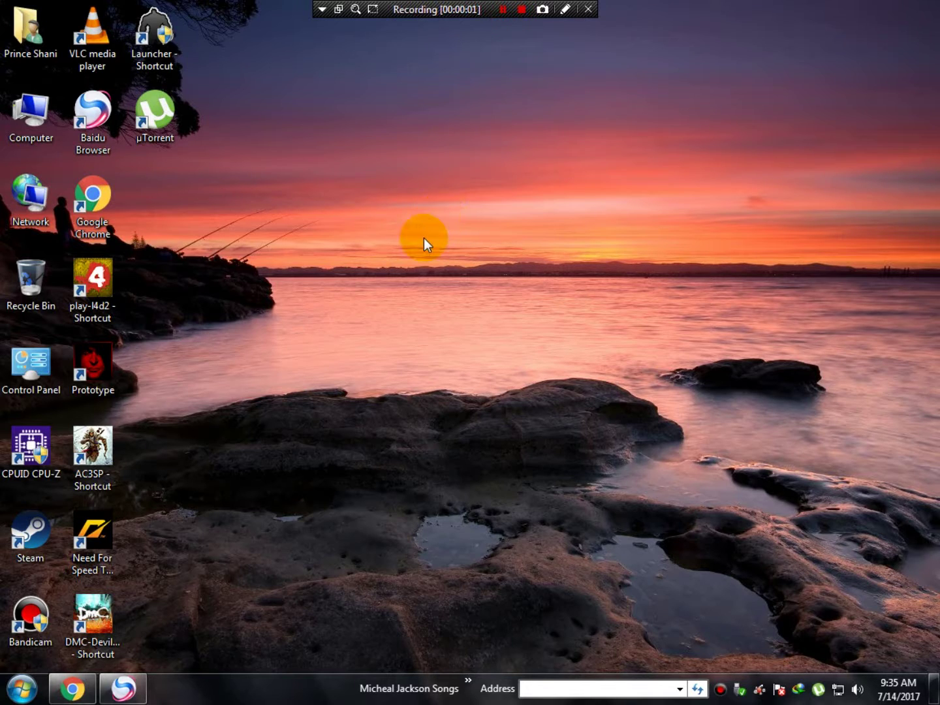
Step: Refresh the desktop and switch to the Chrome window showing the YouTube TestTube page
right_click(267, 226)
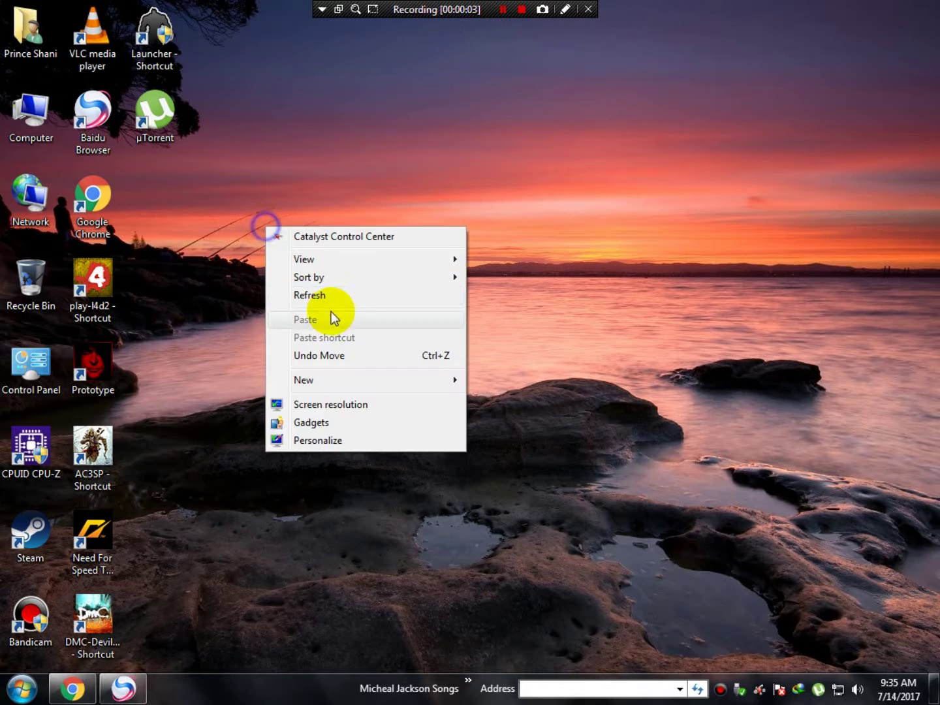
click(329, 295)
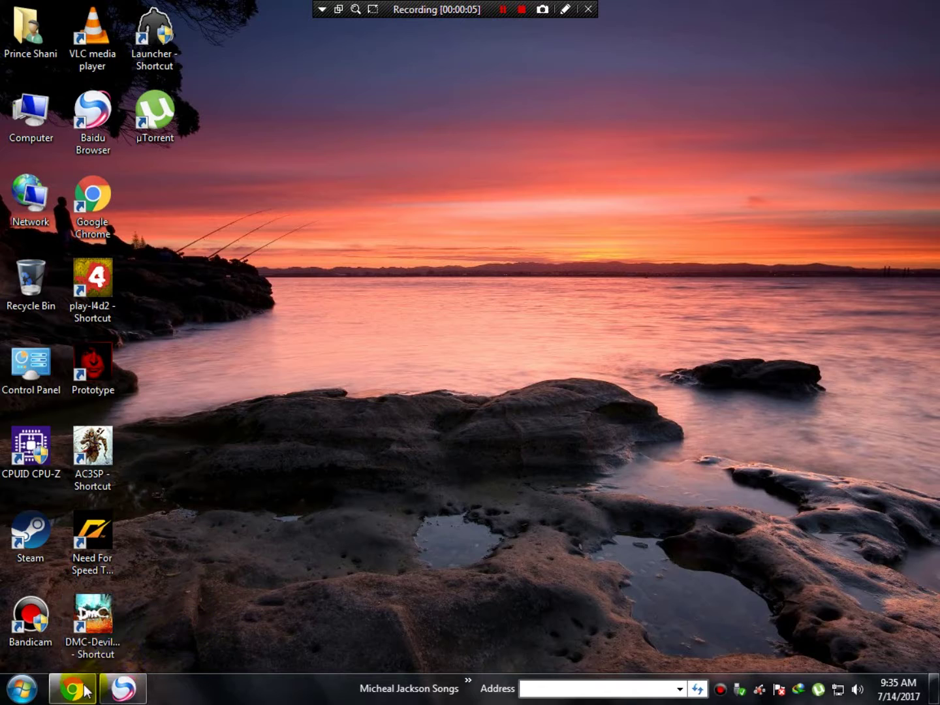
click(418, 179)
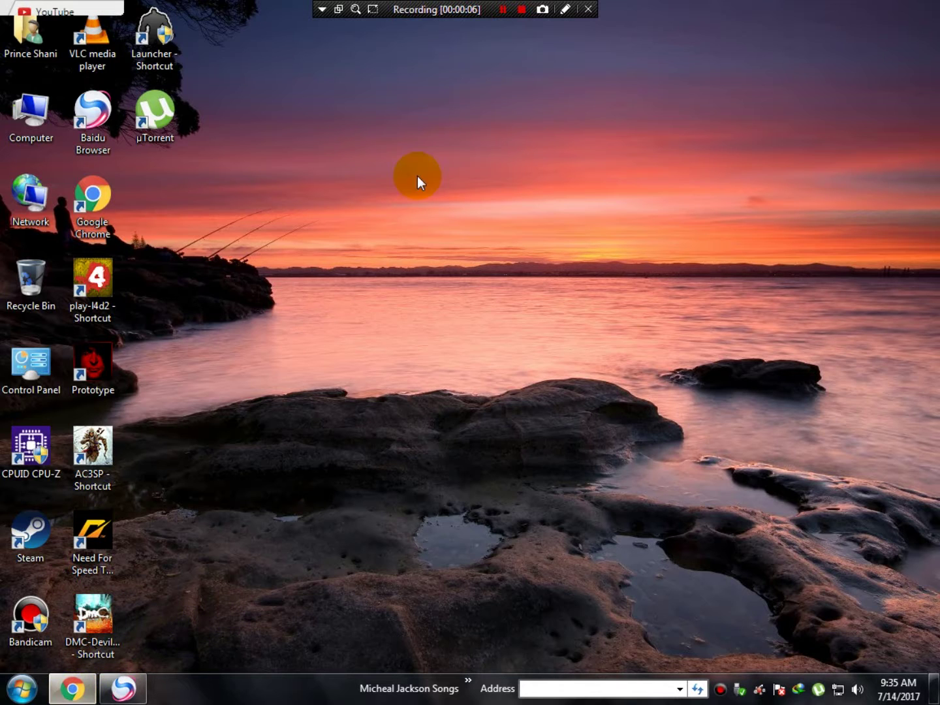
click(84, 696)
click(383, 410)
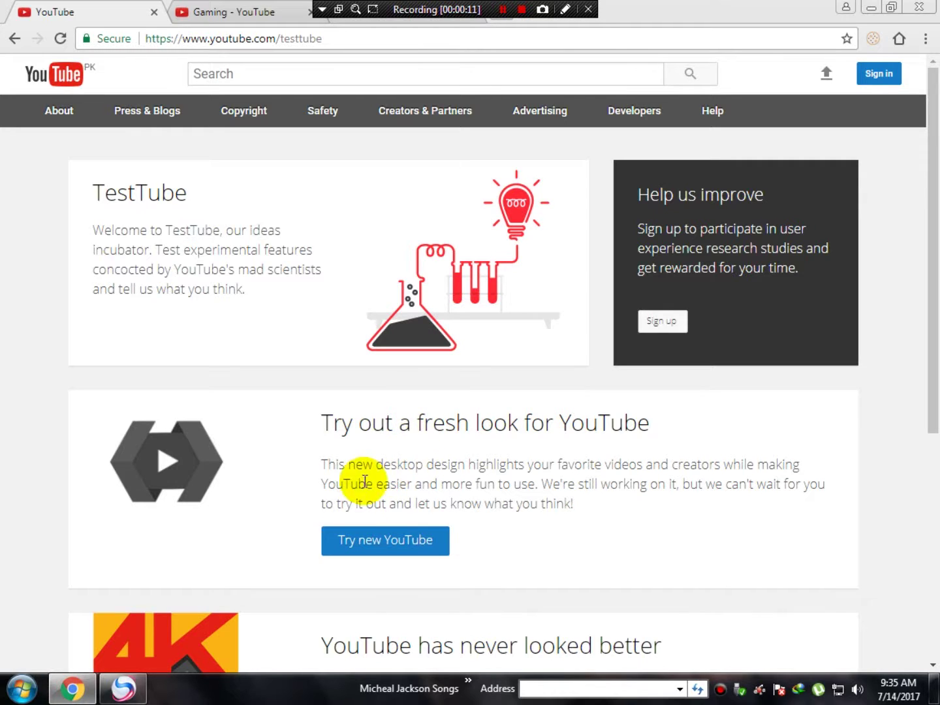
Step: Read the "Try out a fresh look for YouTube" description, highlighting its first sentence
drag(322, 470, 606, 504)
click(350, 466)
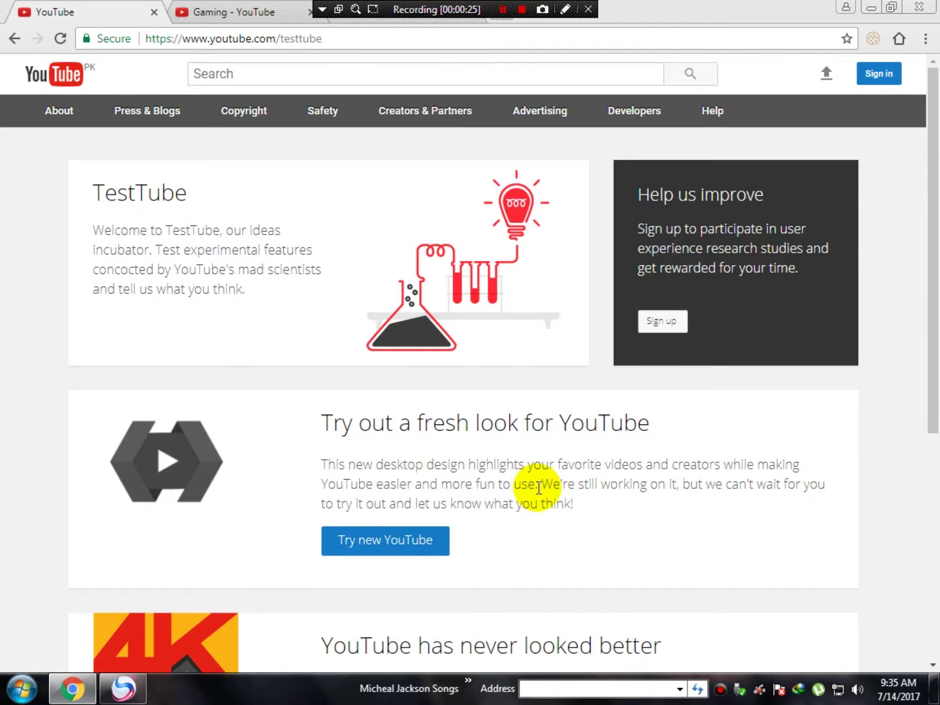
drag(537, 486, 335, 463)
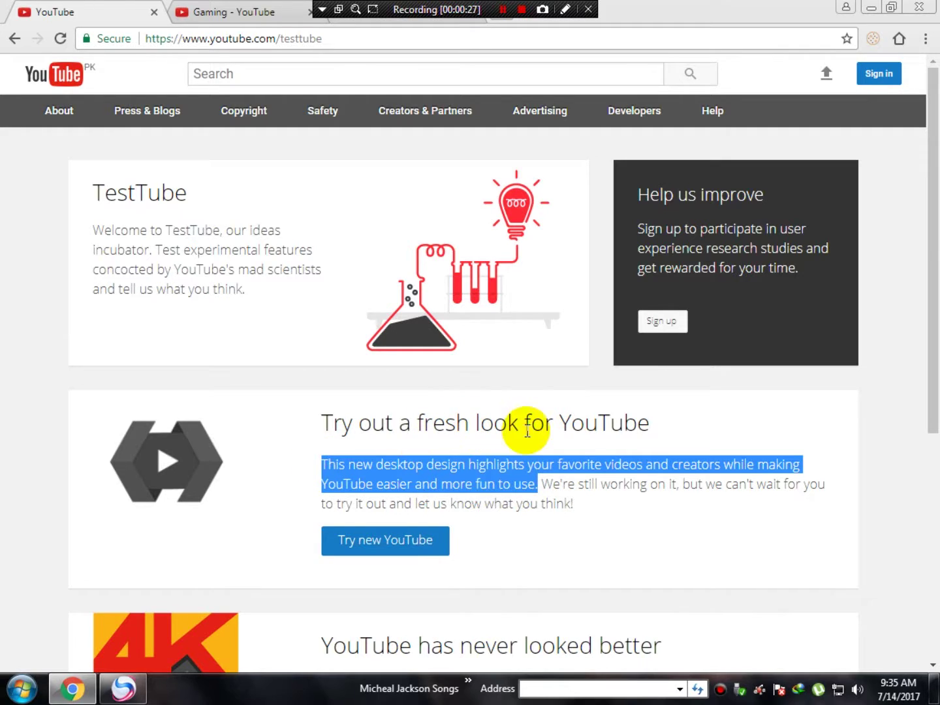
Step: Look through the Gaming channel page in the other browser tab to see the classic YouTube layout
click(213, 11)
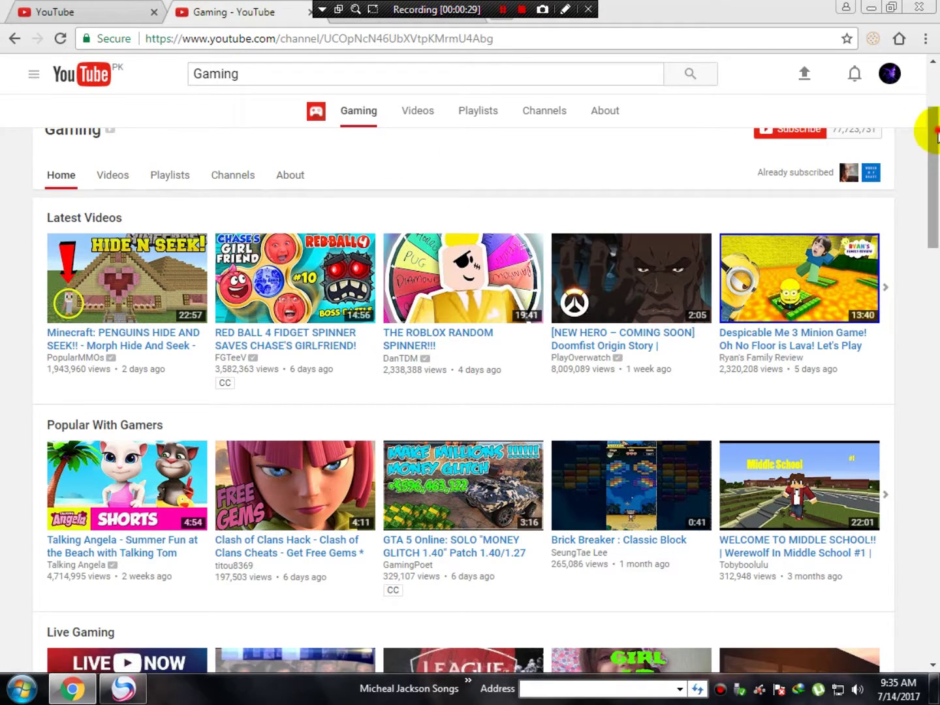
drag(933, 188, 933, 286)
scroll(934, 293, down, 14)
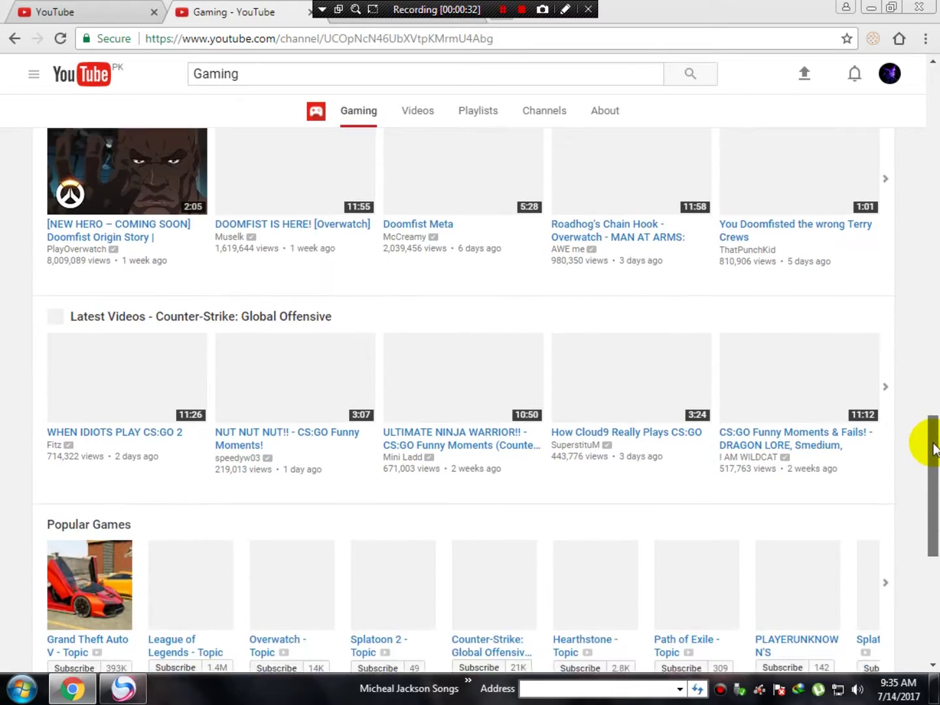
drag(934, 445, 936, 89)
scroll(648, 218, up, 1)
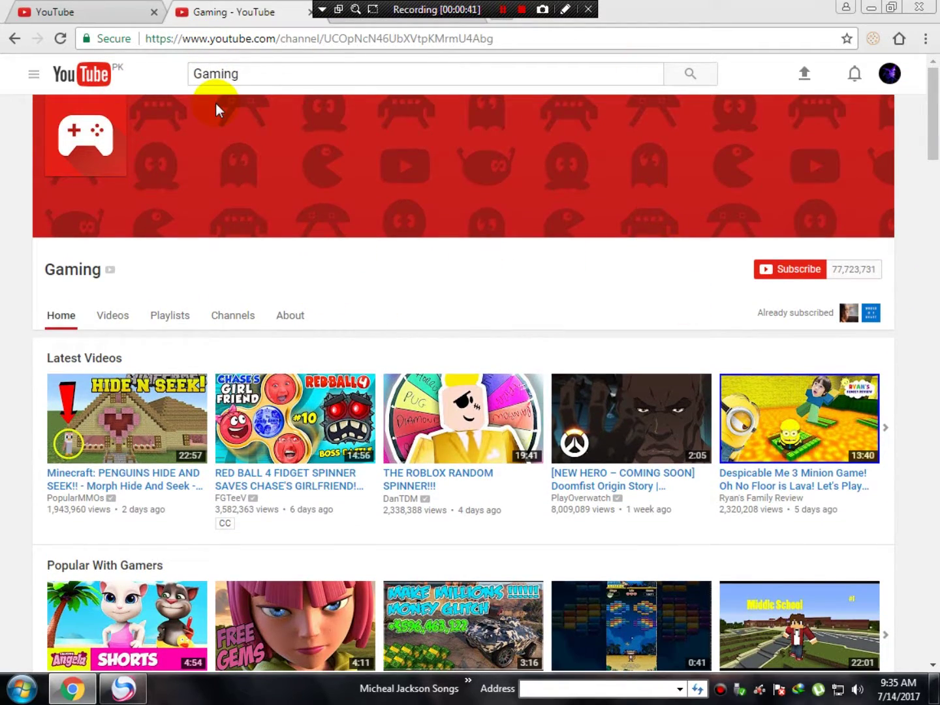
Step: Return to the TestTube page and clear the text highlight in the fresh look section
click(47, 11)
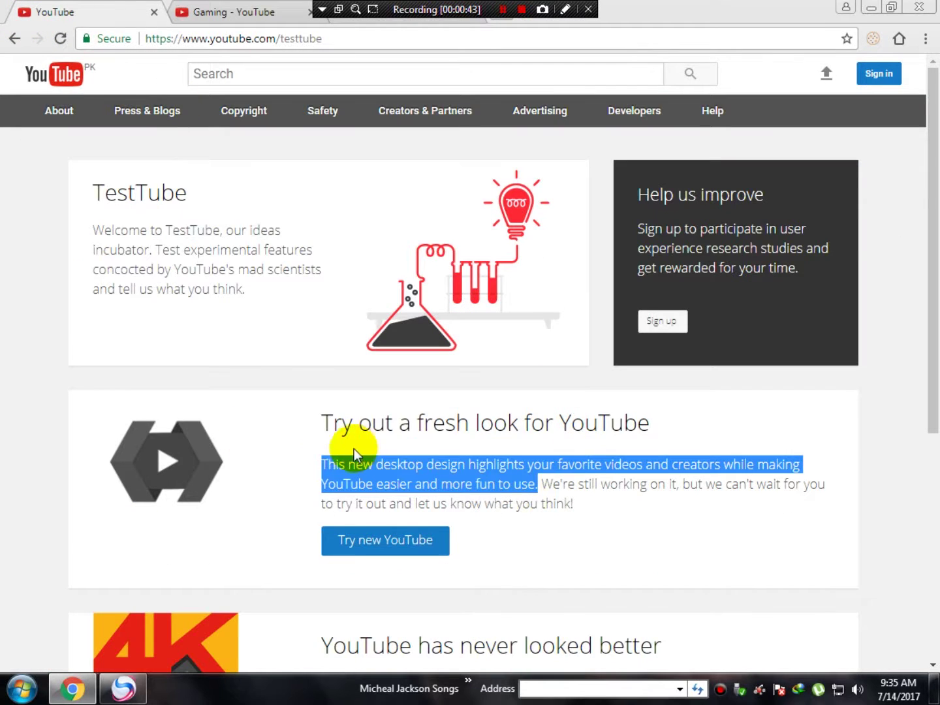
click(425, 424)
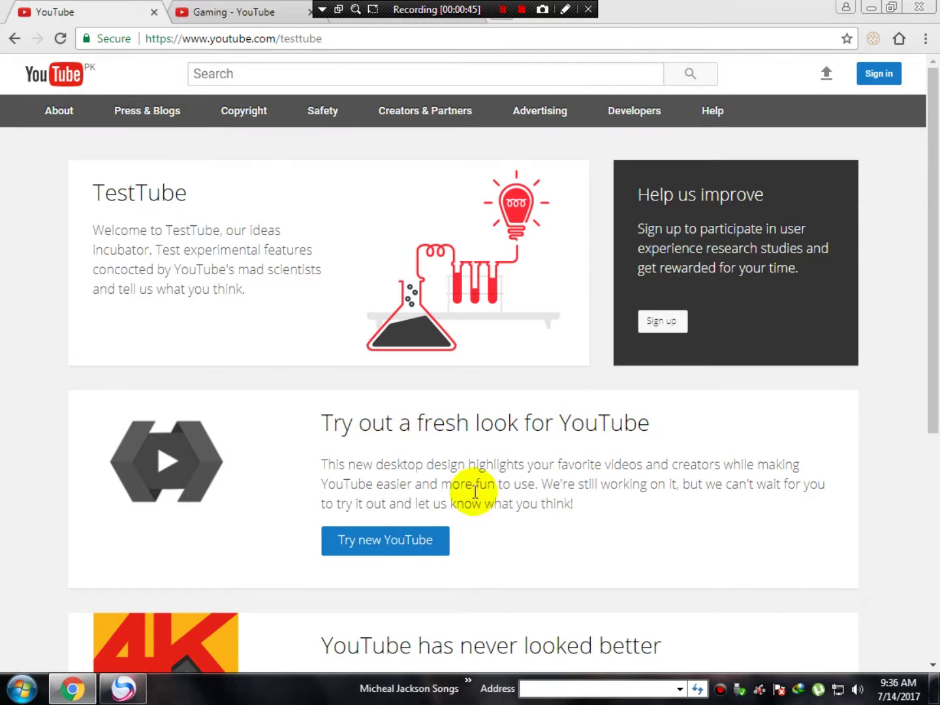
scroll(378, 420, down, 1)
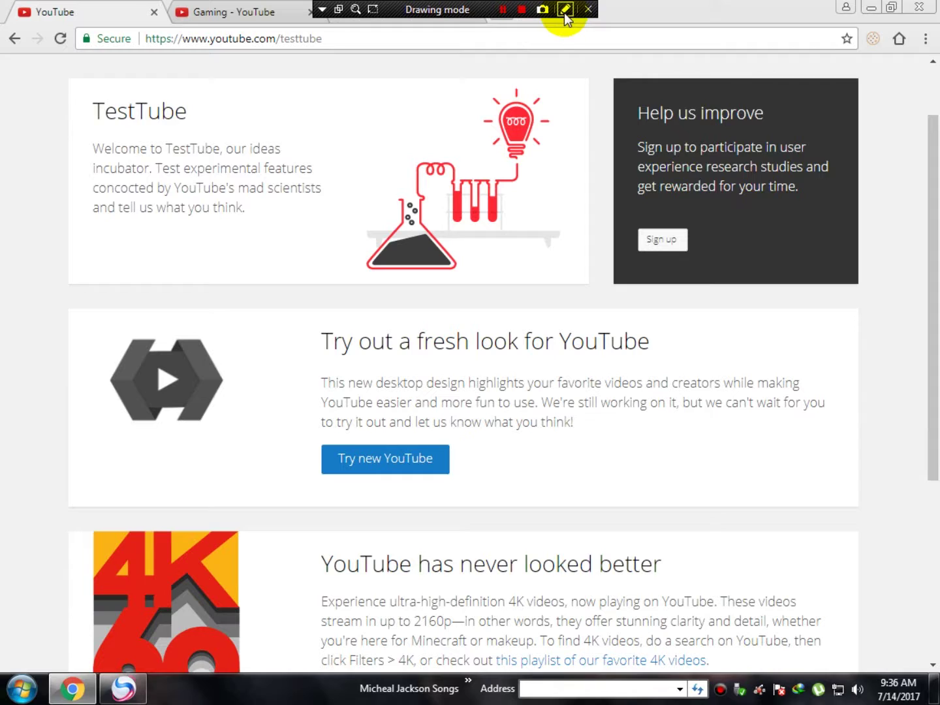
Step: Outline the "Try new YouTube" button with a temporary red rectangle and leave drawing mode
click(565, 10)
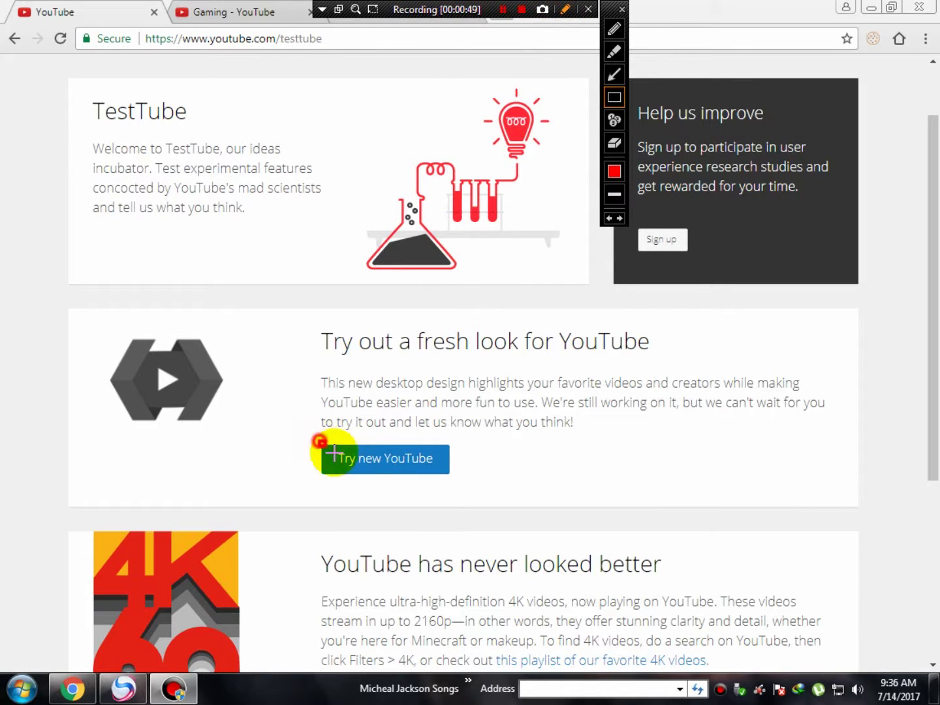
drag(319, 442, 433, 478)
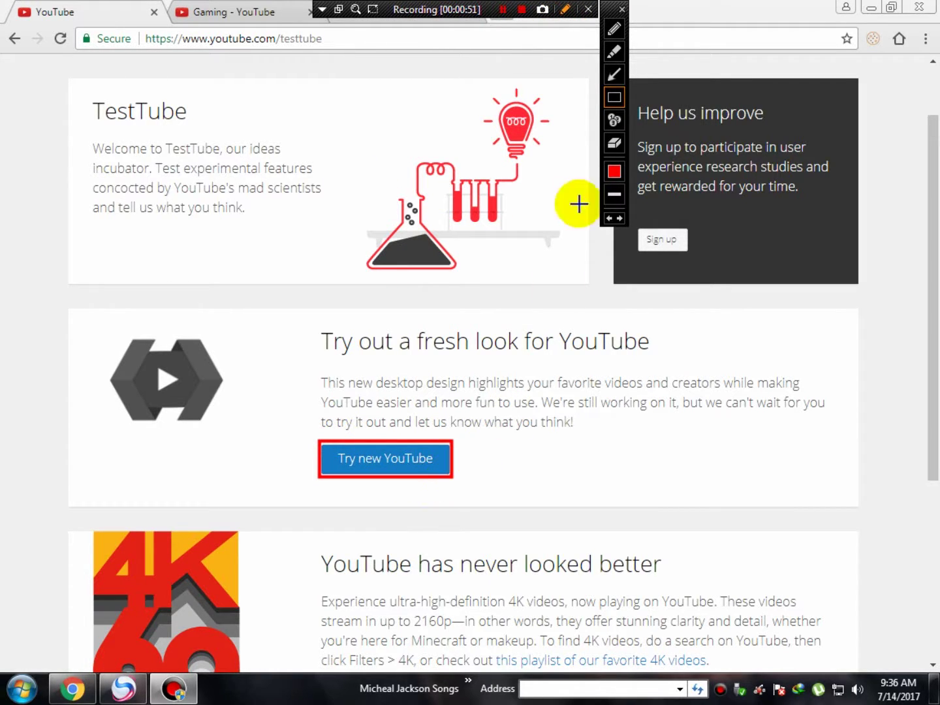
click(570, 20)
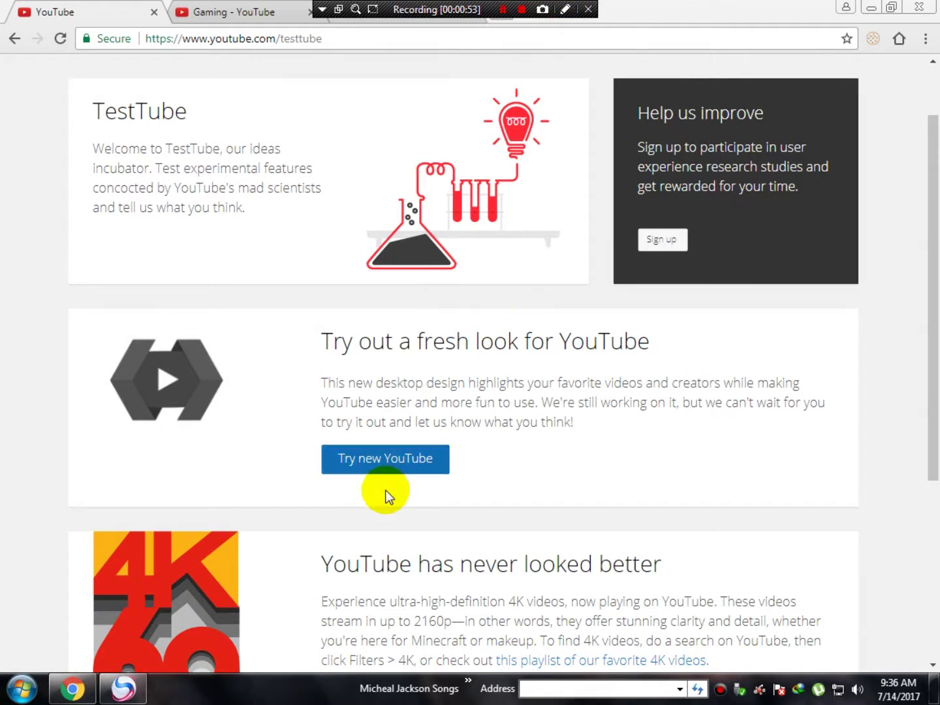
Step: Open the "Try new YouTube" offer, highlight its heading, and start the new design with "Try it now"
click(340, 462)
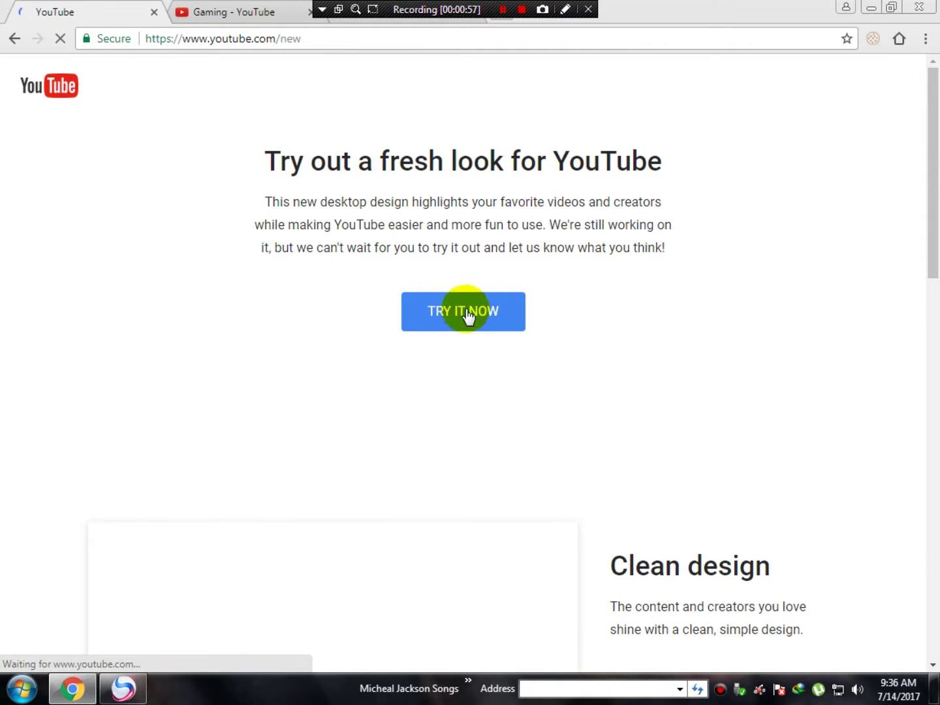
drag(256, 147, 583, 163)
drag(654, 161, 664, 161)
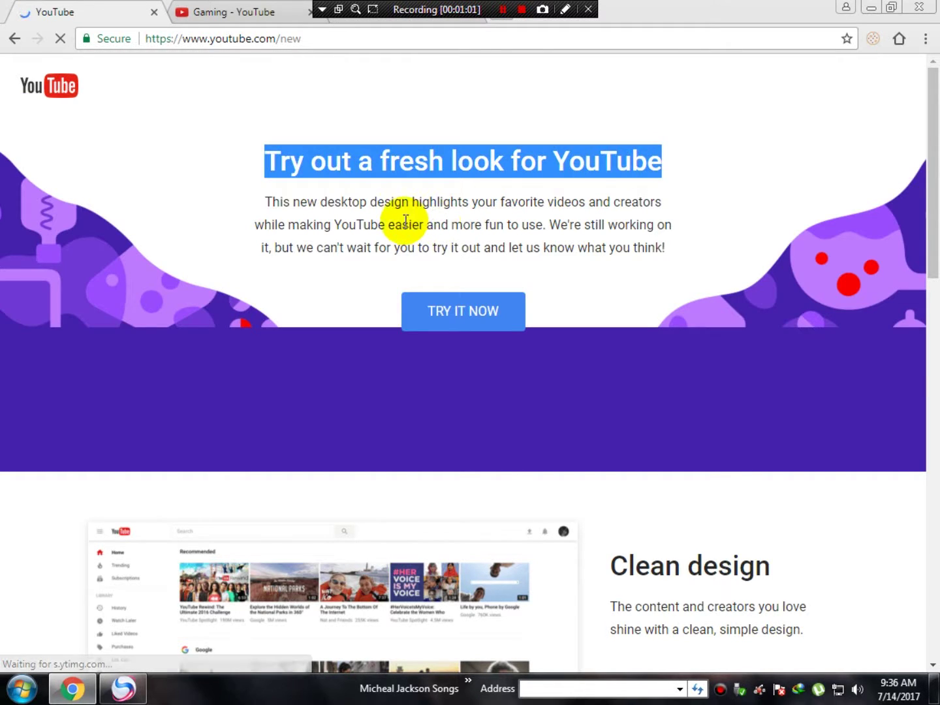
click(269, 199)
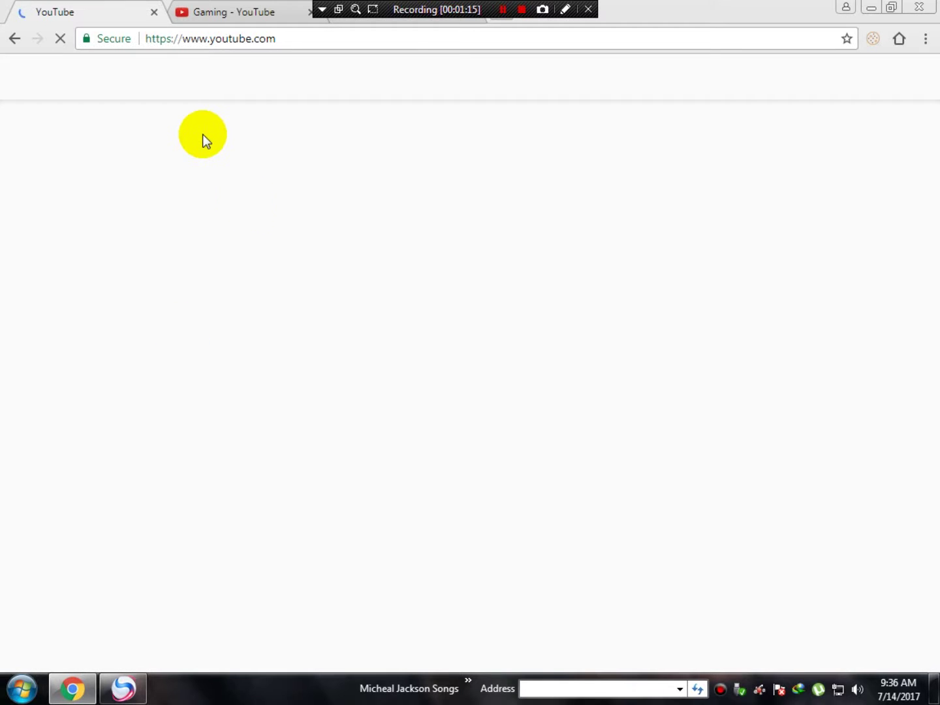
Step: Browse the video sections of the classic-layout Gaming channel page while the new YouTube homepage loads
click(221, 20)
click(112, 11)
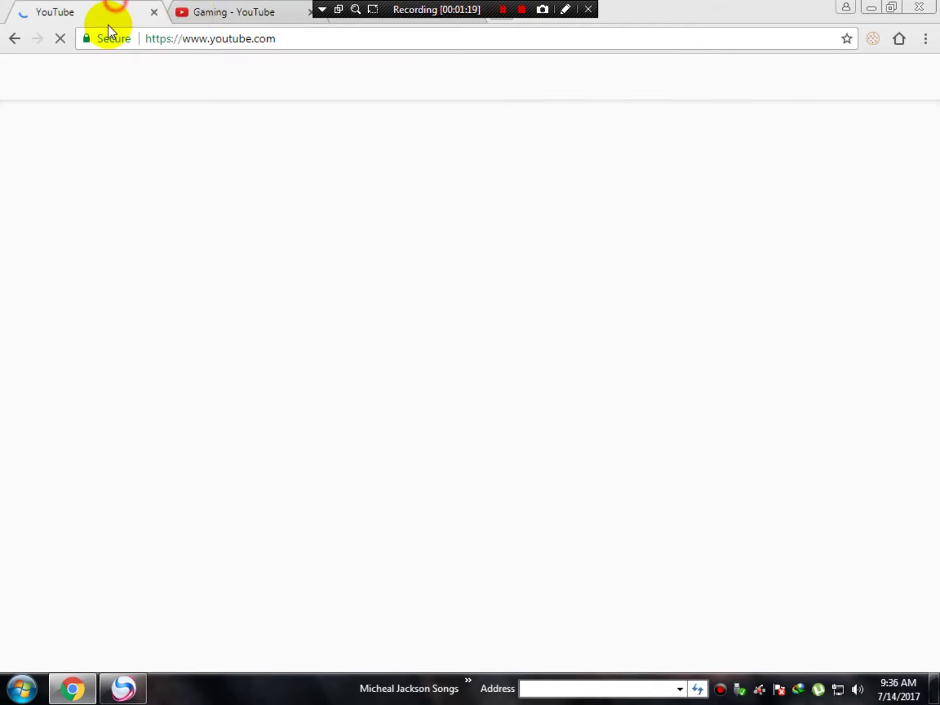
click(230, 14)
scroll(541, 282, down, 8)
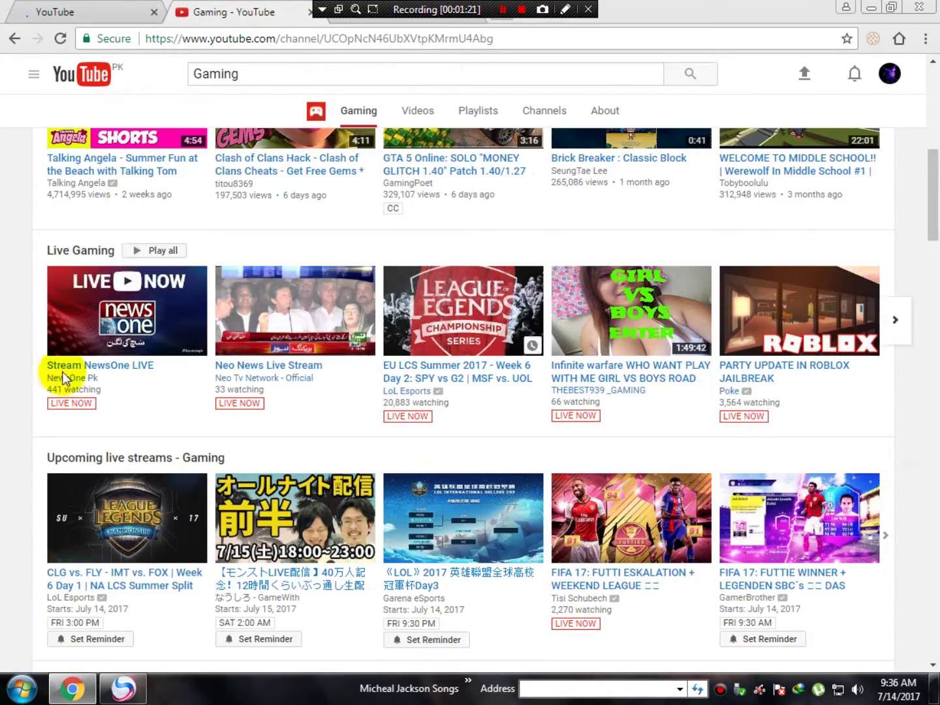
scroll(63, 379, down, 12)
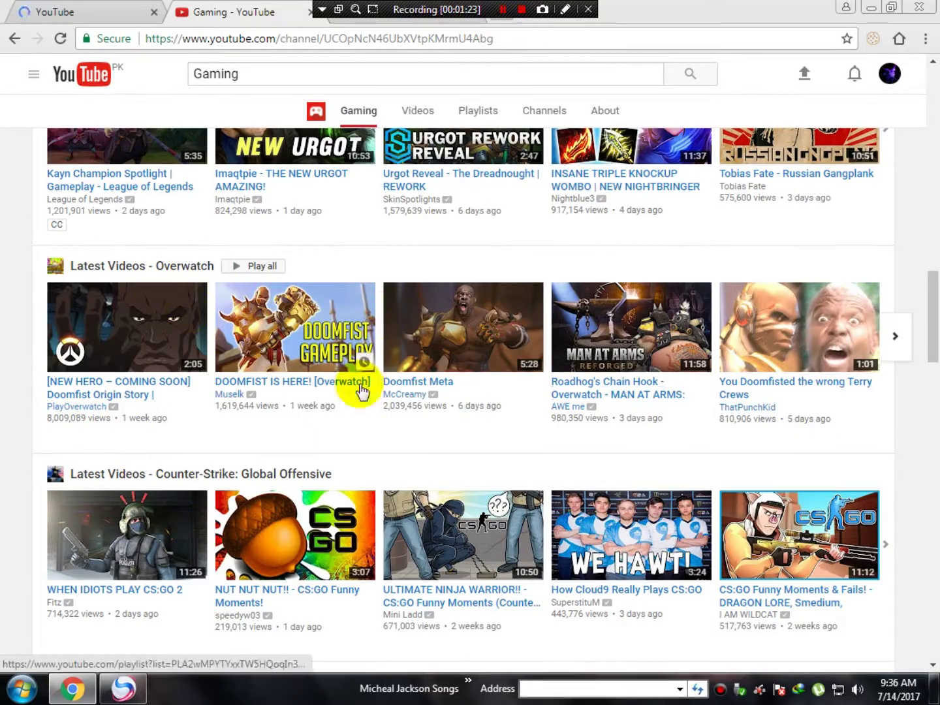
scroll(254, 144, up, 15)
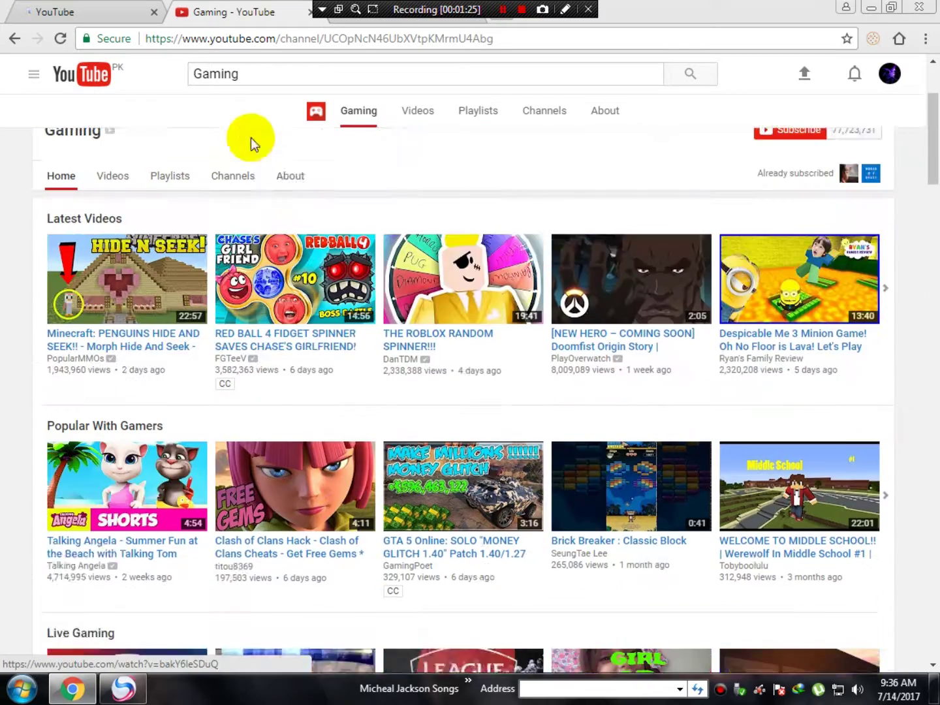
scroll(225, 153, up, 3)
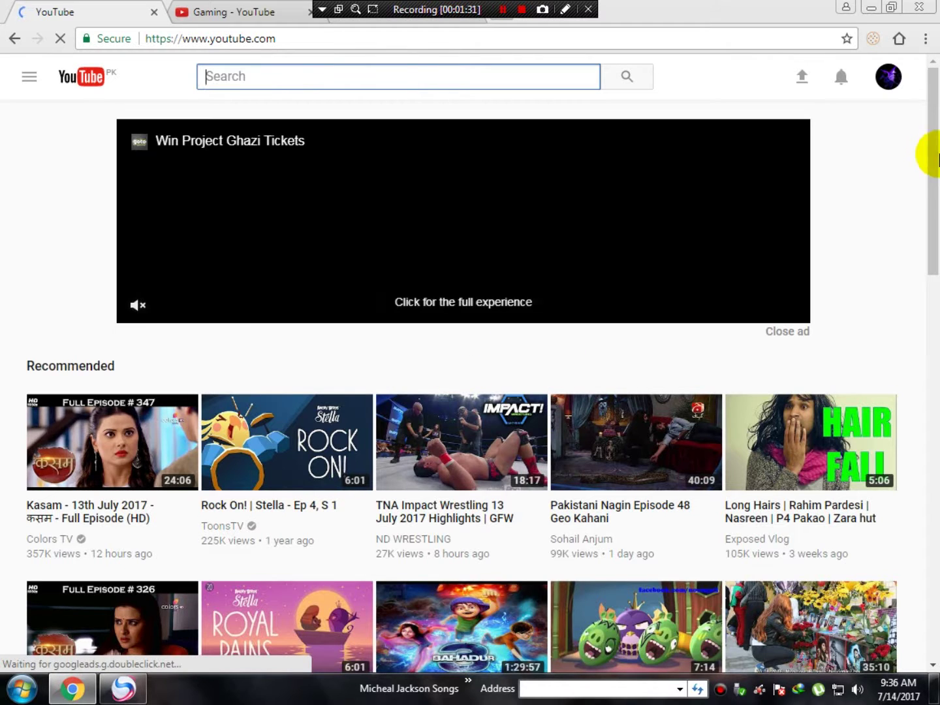
Step: Compare the recommended videos on the new YouTube homepage with the classic-layout Gaming channel page
drag(937, 138, 938, 138)
scroll(936, 196, down, 4)
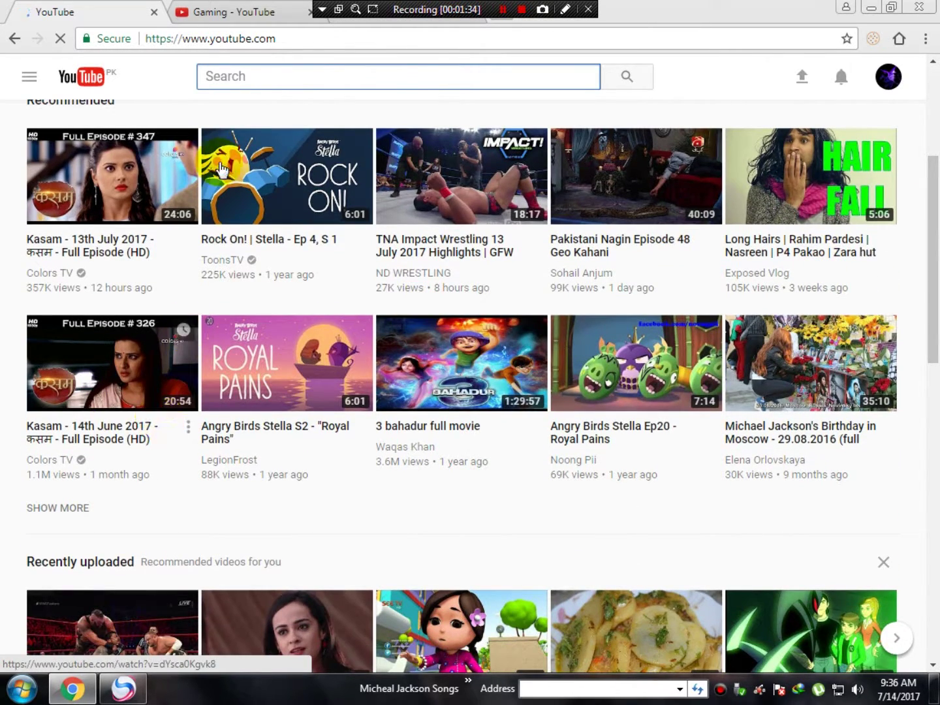
click(210, 10)
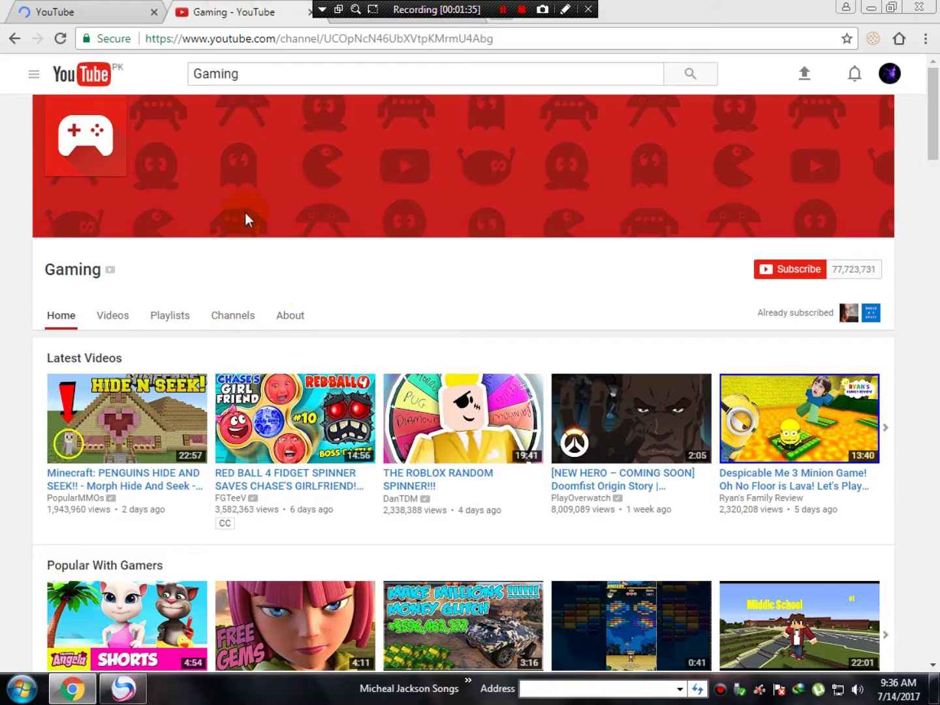
scroll(81, 332, down, 12)
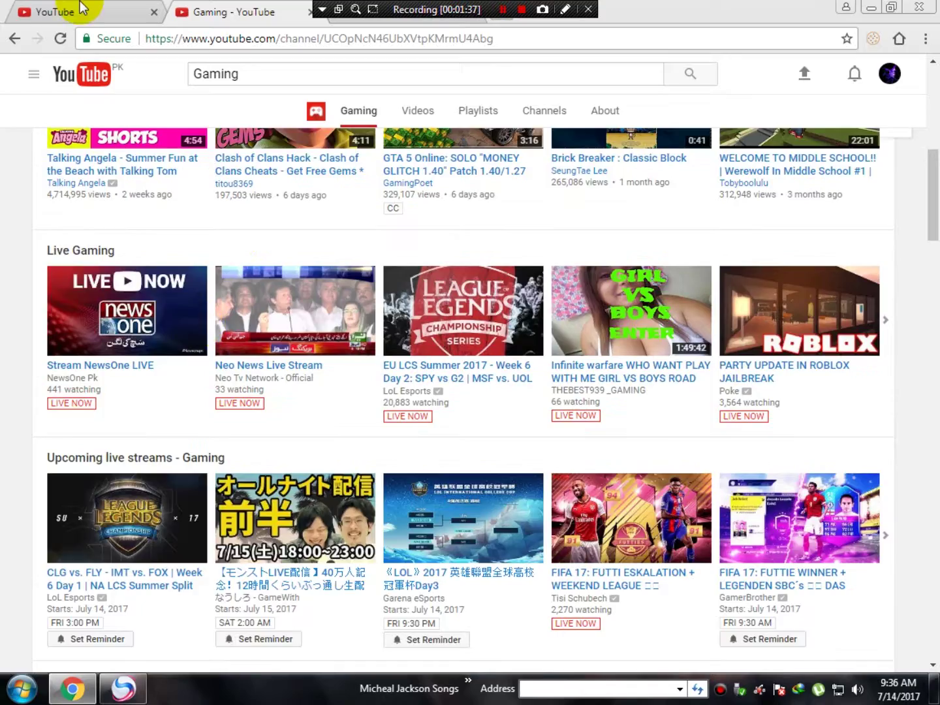
click(86, 12)
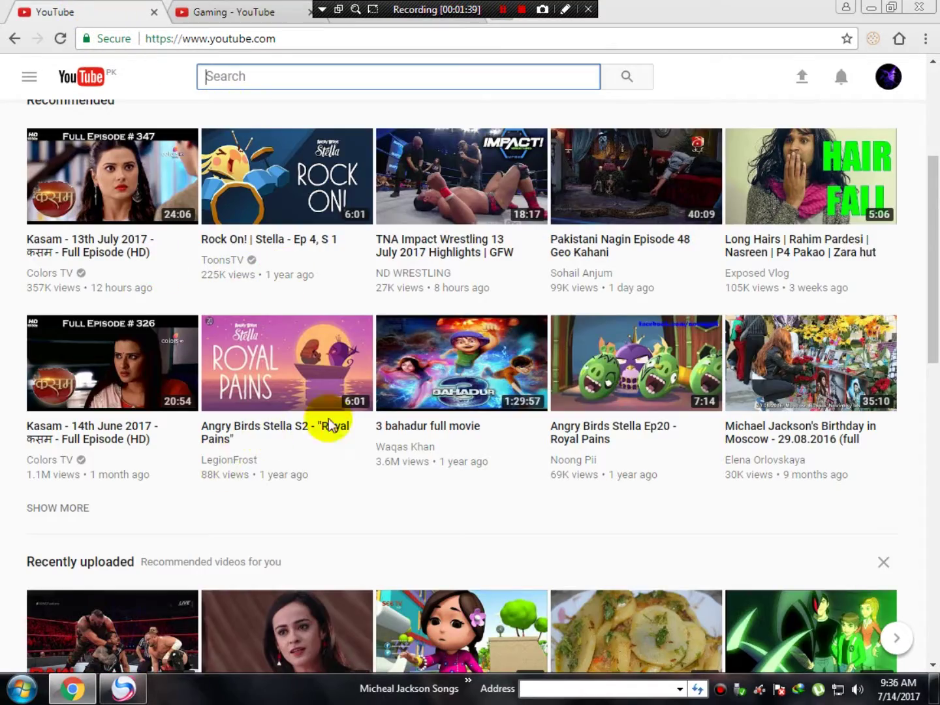
Step: Activate the Dark Theme for YouTube from the account options
drag(932, 236, 840, 98)
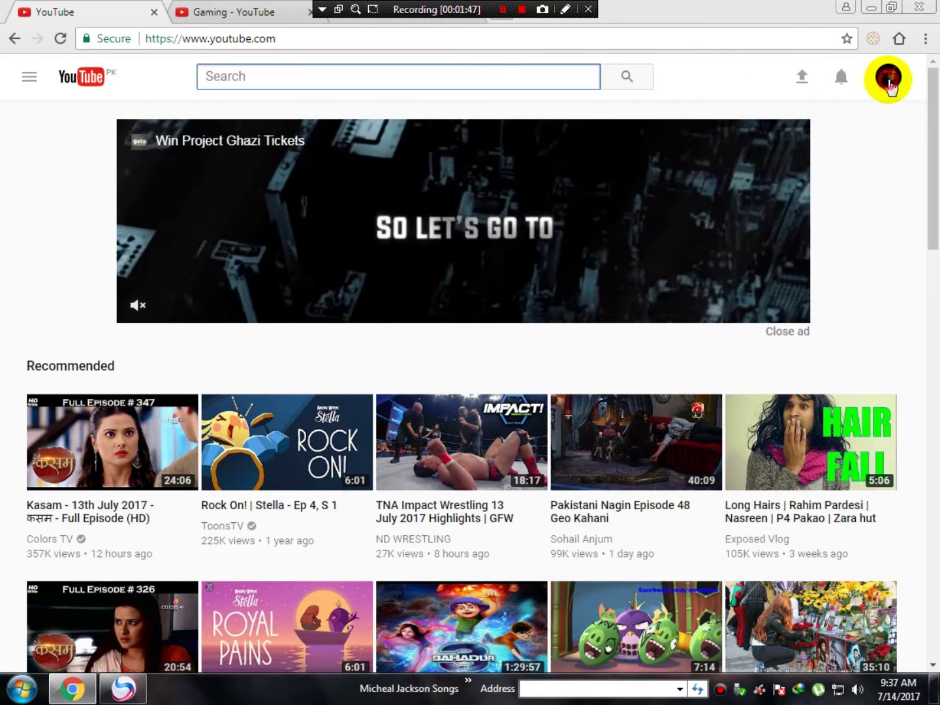
click(750, 192)
click(889, 77)
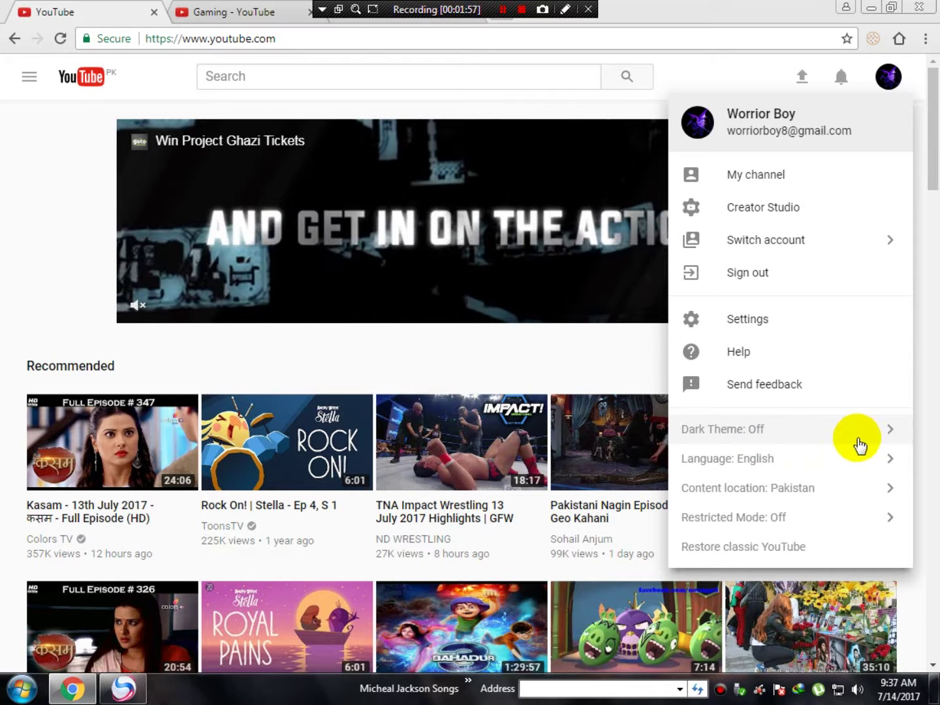
click(889, 431)
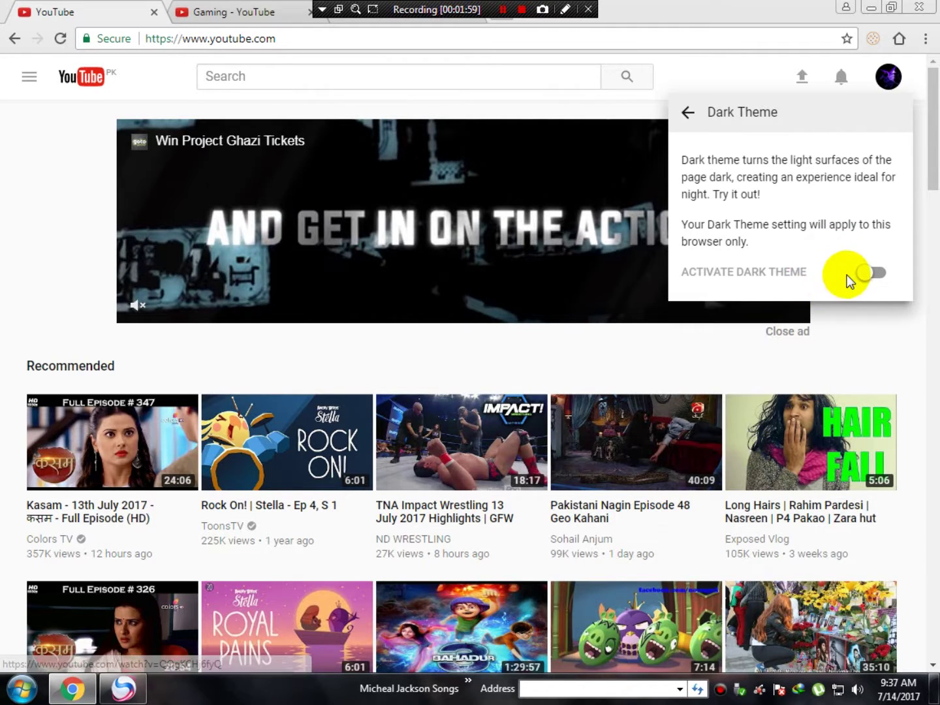
drag(680, 275, 794, 273)
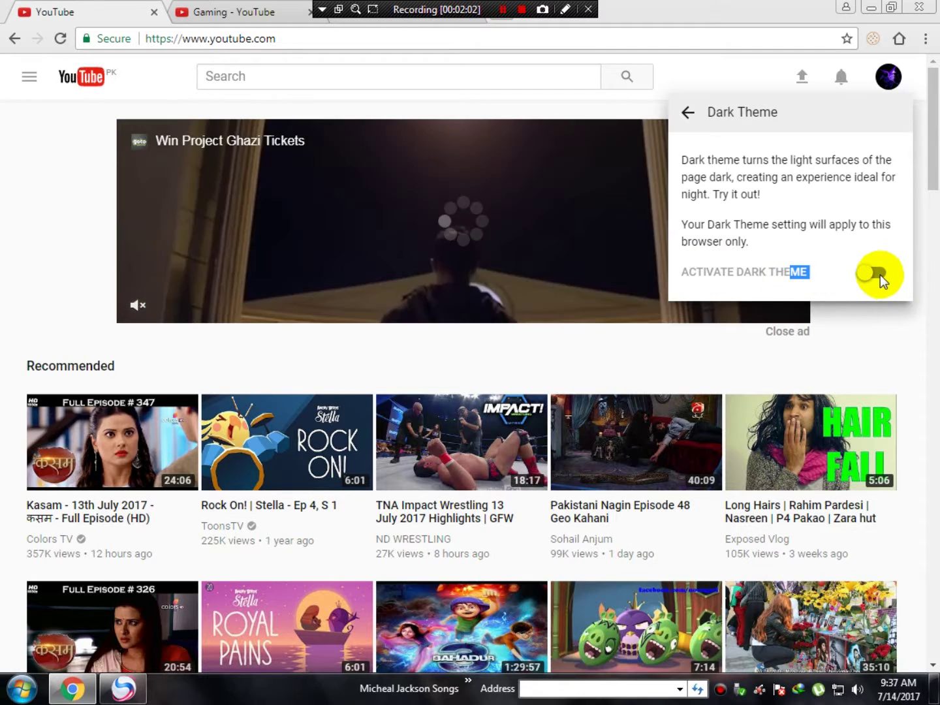
click(879, 273)
click(879, 273)
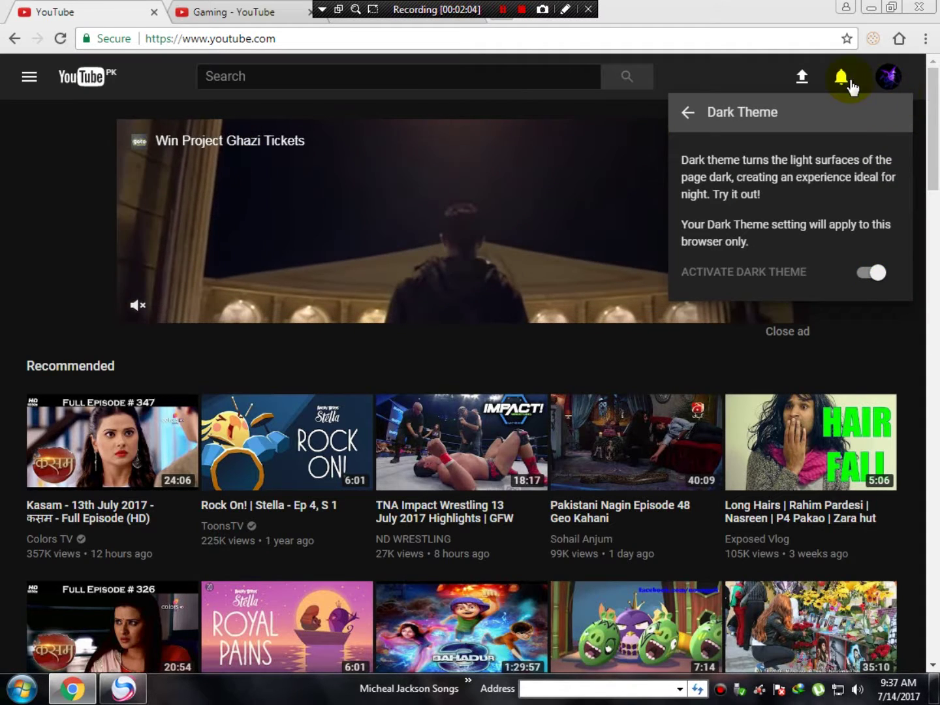
Step: Examine how the account options, notifications and homepage videos look in the dark theme
click(897, 78)
click(896, 79)
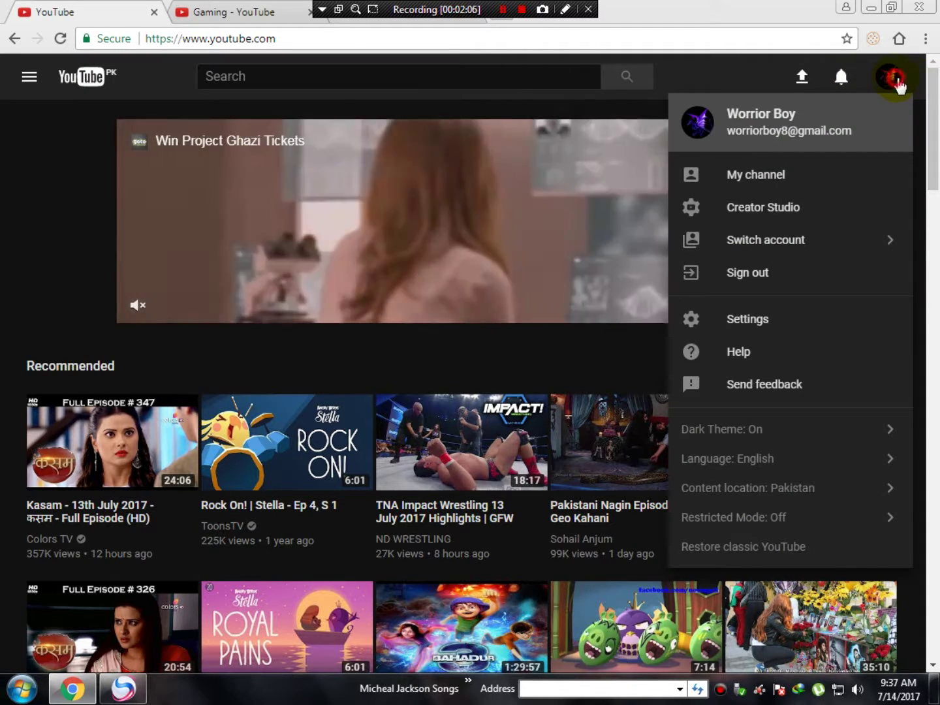
click(936, 85)
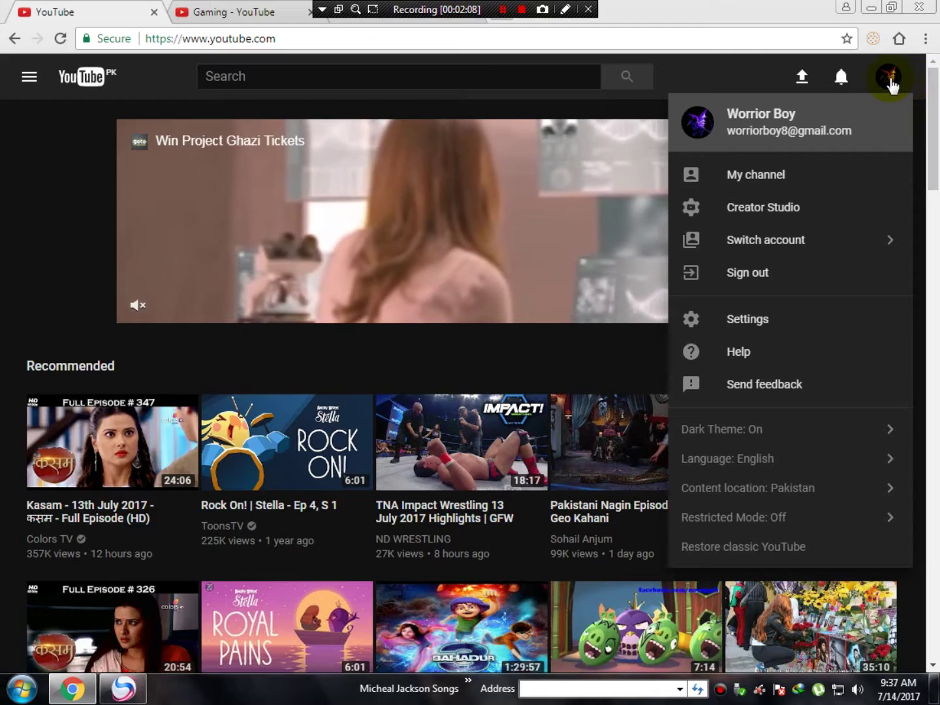
click(847, 83)
drag(934, 179, 919, 584)
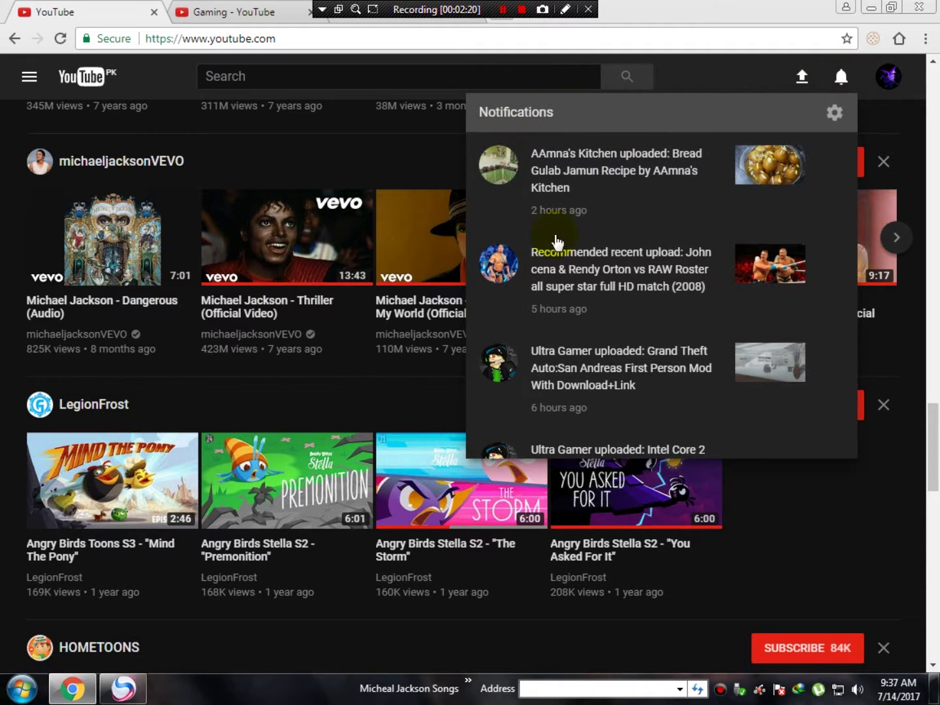
Step: Look through the notifications list in the dark theme and close it
scroll(726, 199, down, 5)
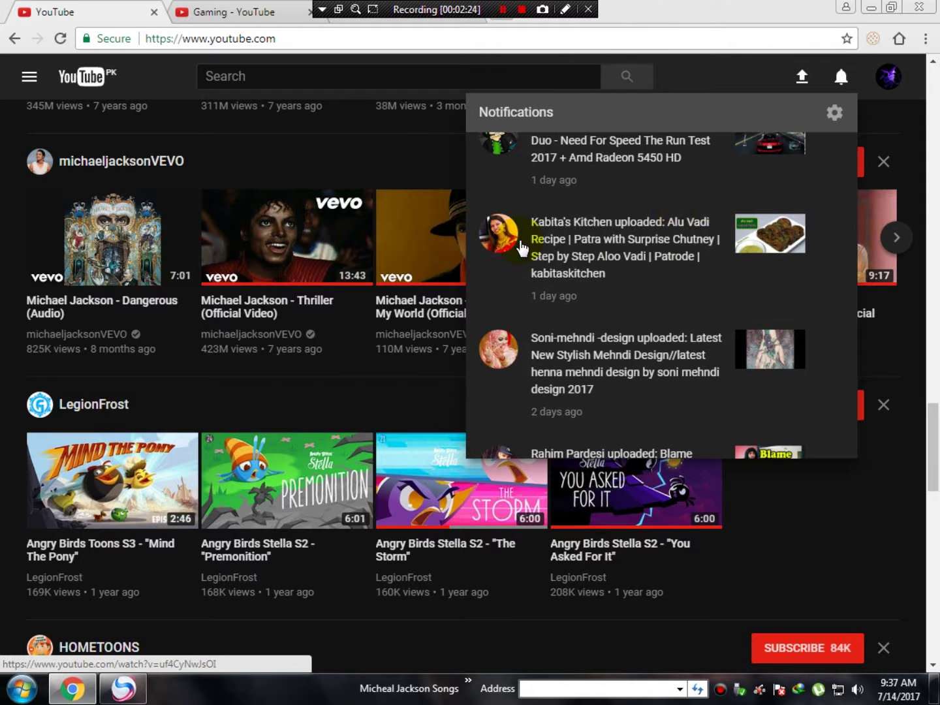
scroll(567, 187, up, 5)
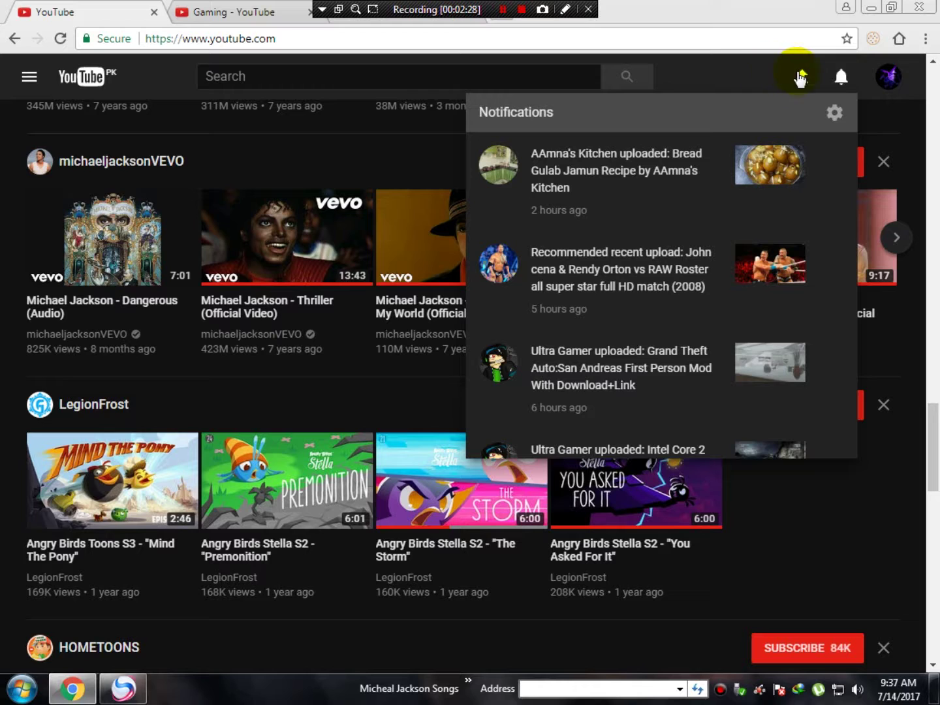
click(832, 77)
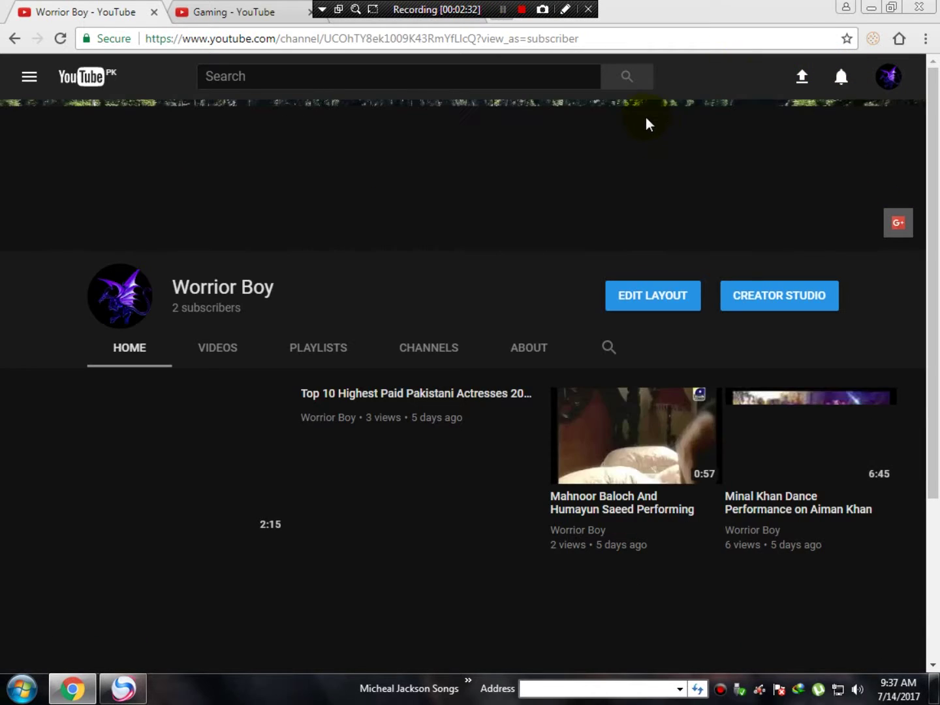
Step: Look over the home section of the account's own channel page in the dark theme
key(F12)
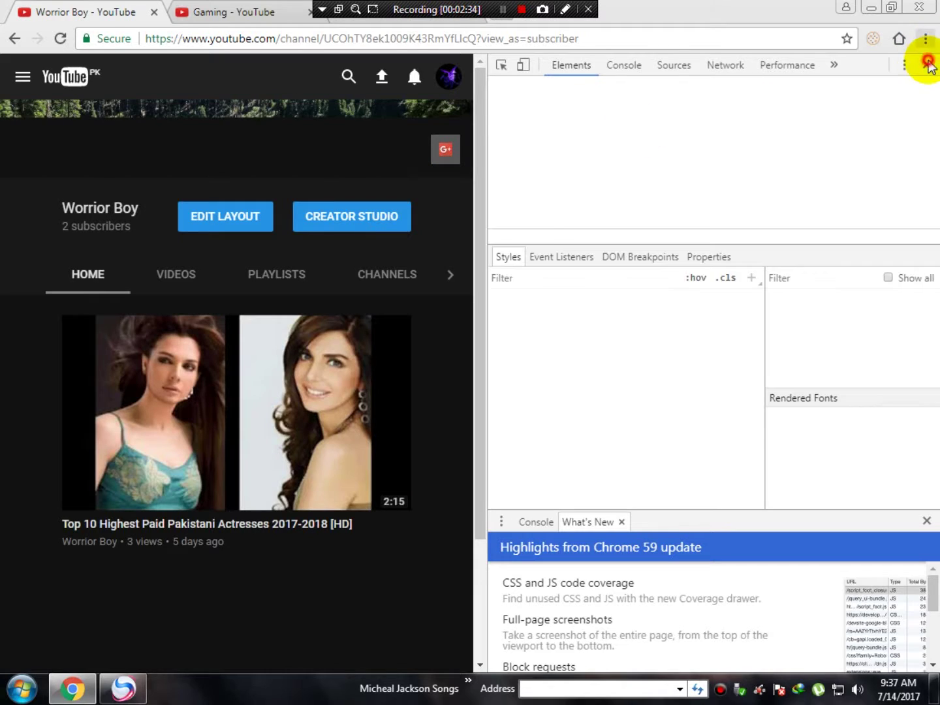
click(928, 66)
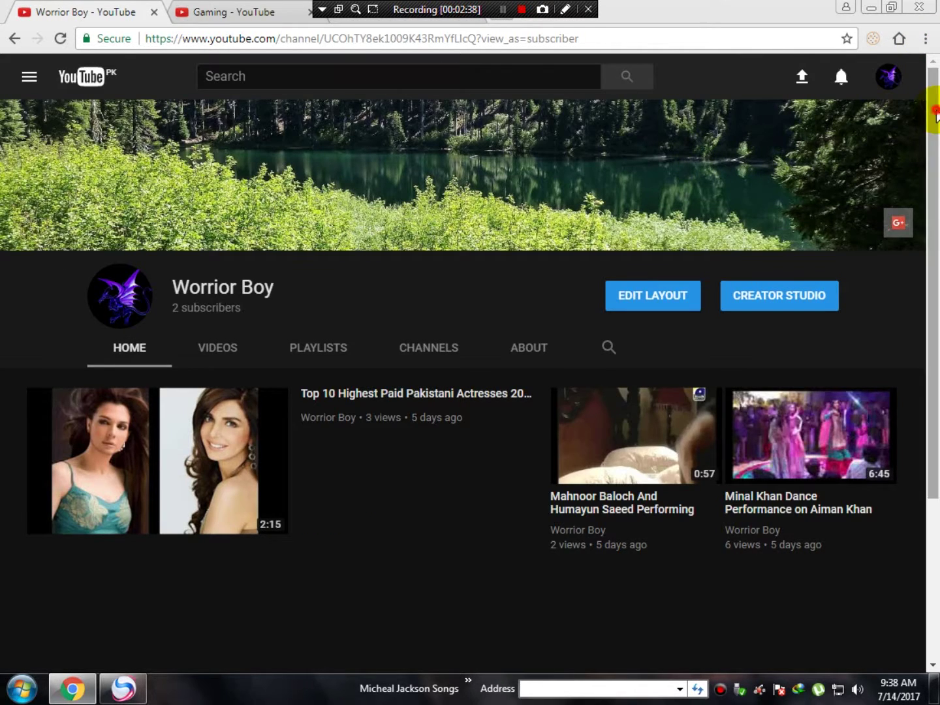
mouse_move(937, 113)
mouse_down()
mouse_move(937, 205)
mouse_move(935, 102)
mouse_up()
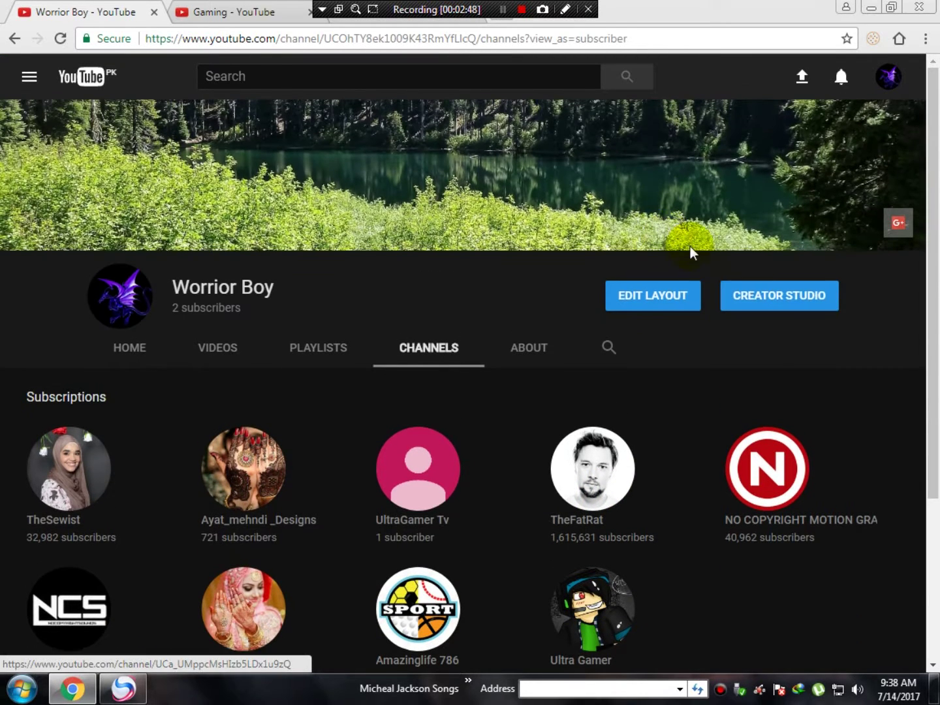
Step: Browse the subscriptions in the channel's Channels section and open the Ultra Gamer channel
click(754, 297)
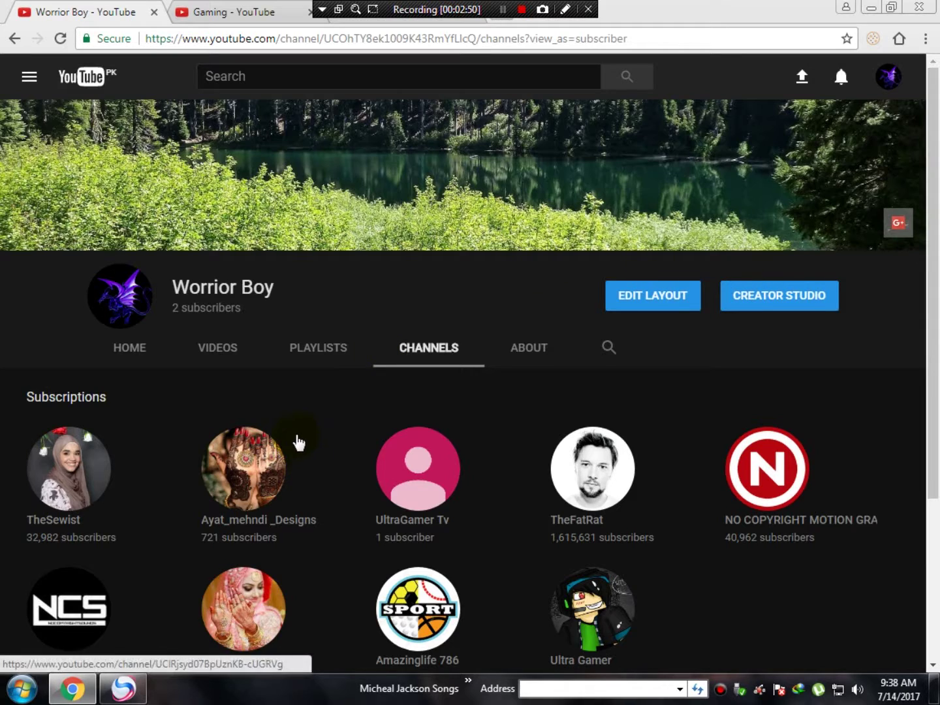
scroll(808, 239, down, 1)
scroll(644, 295, down, 2)
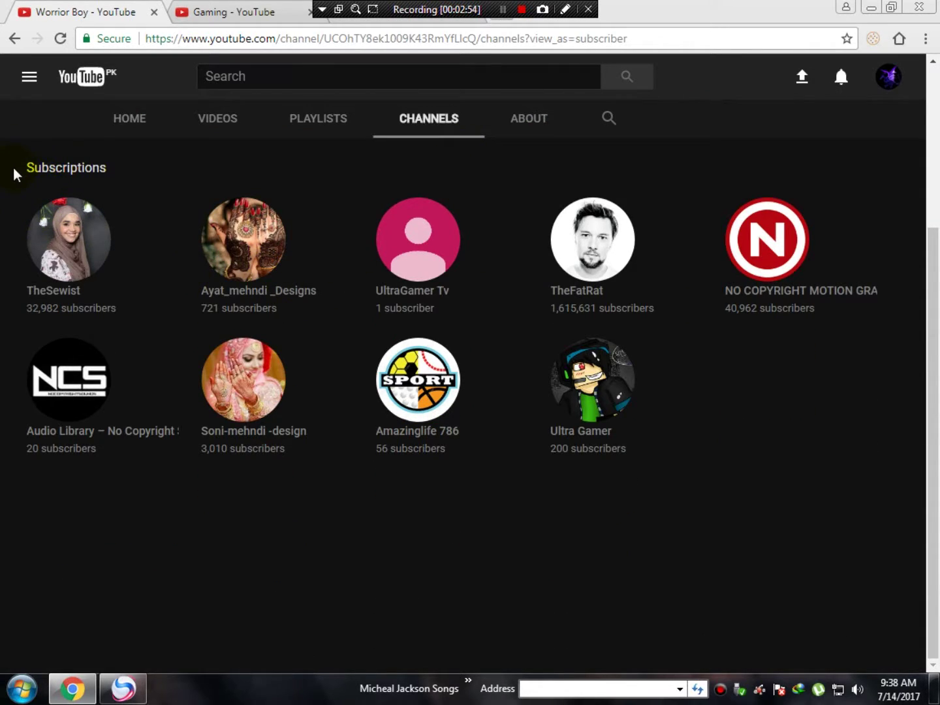
drag(60, 168, 2, 163)
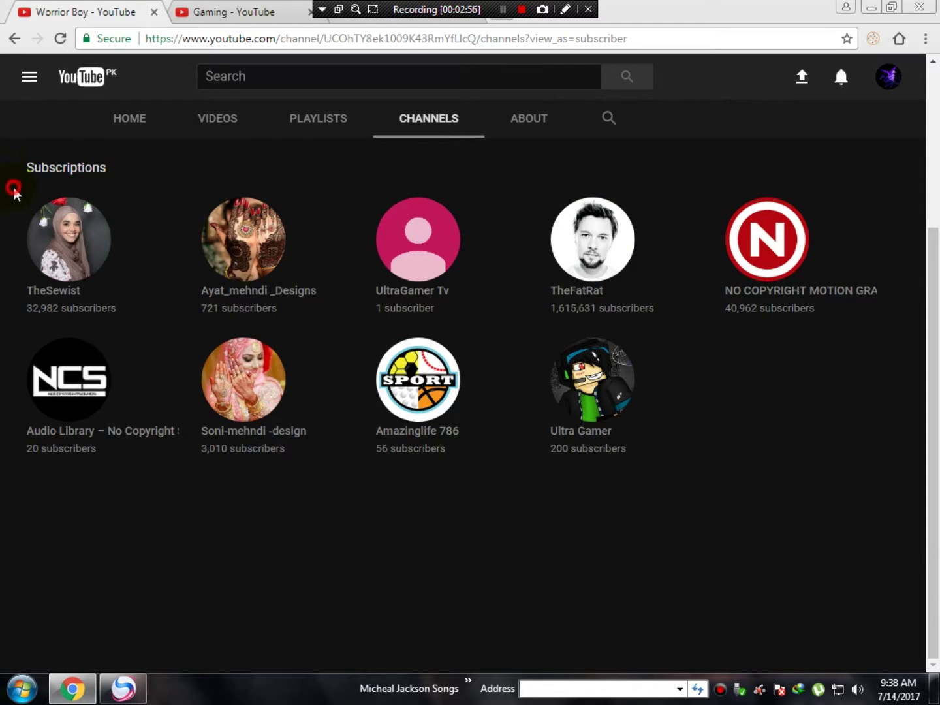
click(619, 388)
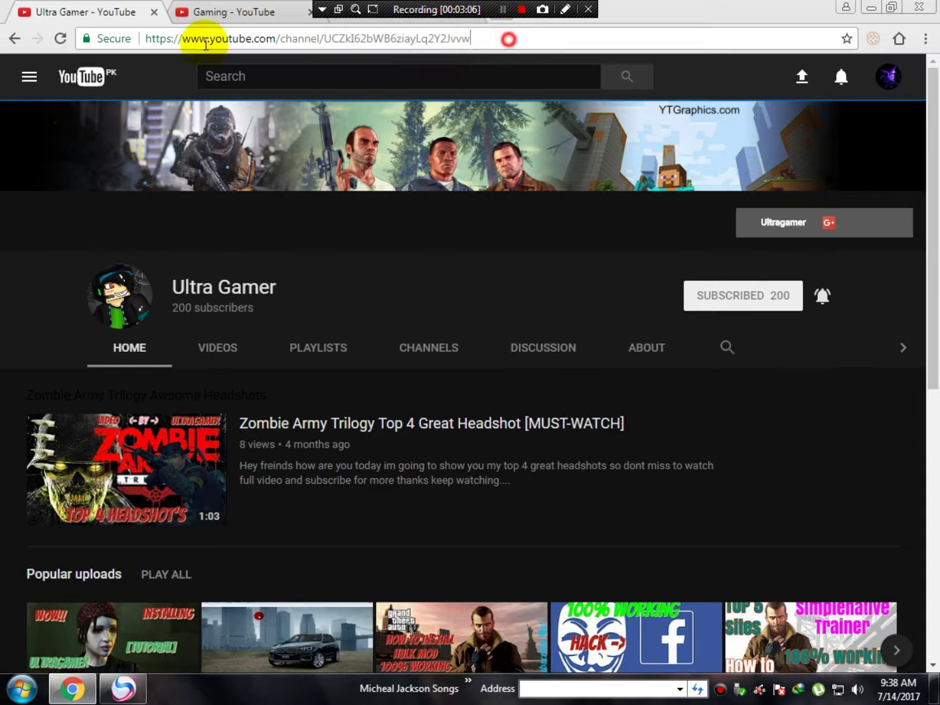
Step: Highlight the full web address of the Ultra Gamer channel to point it out
click(144, 43)
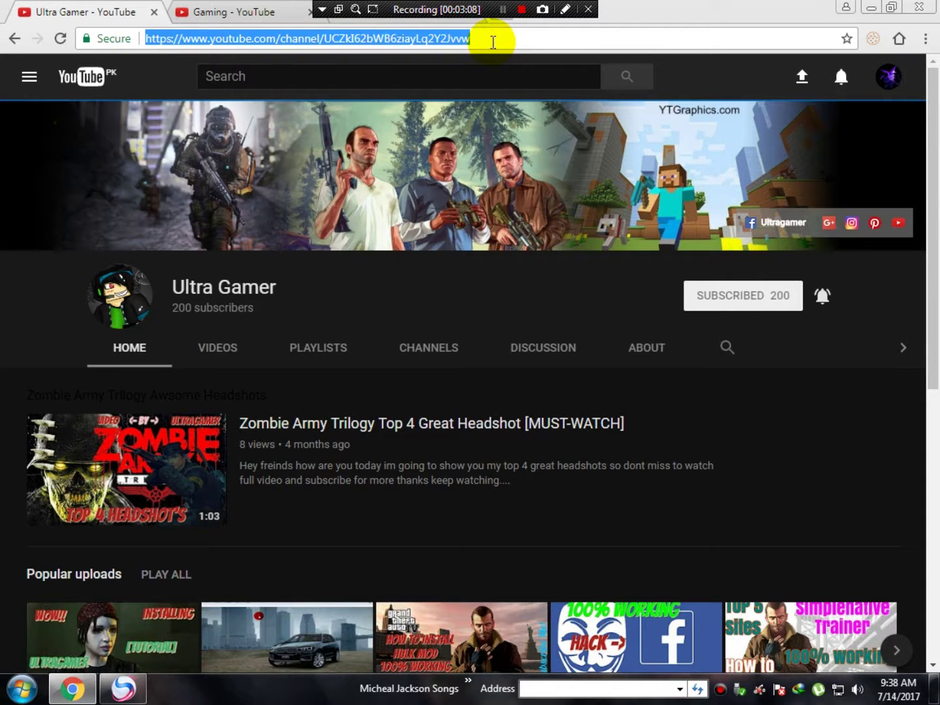
drag(493, 42, 140, 40)
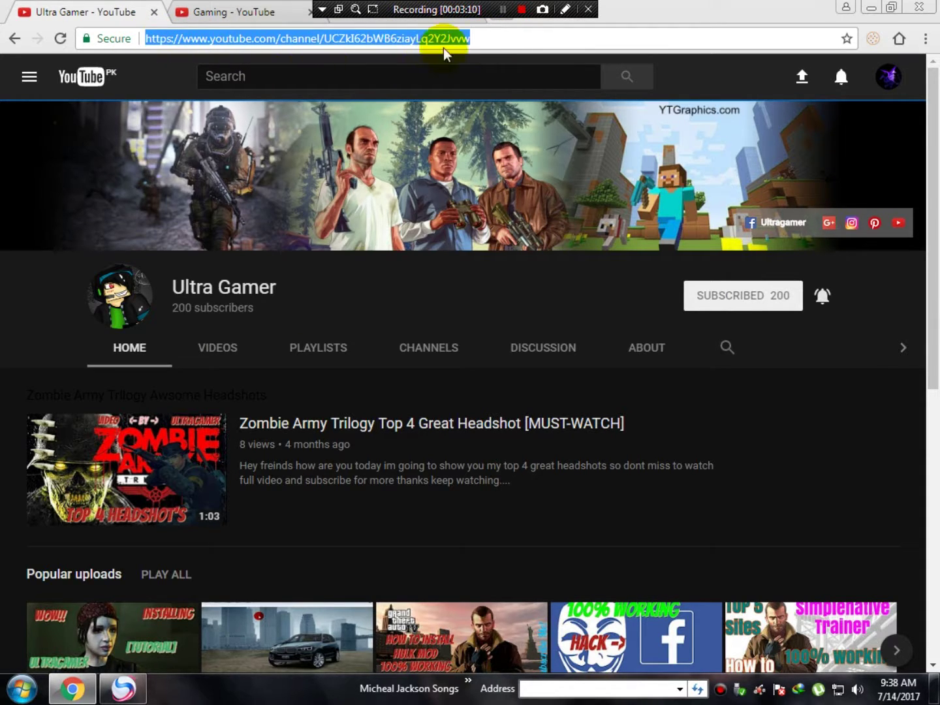
drag(497, 38, 207, 41)
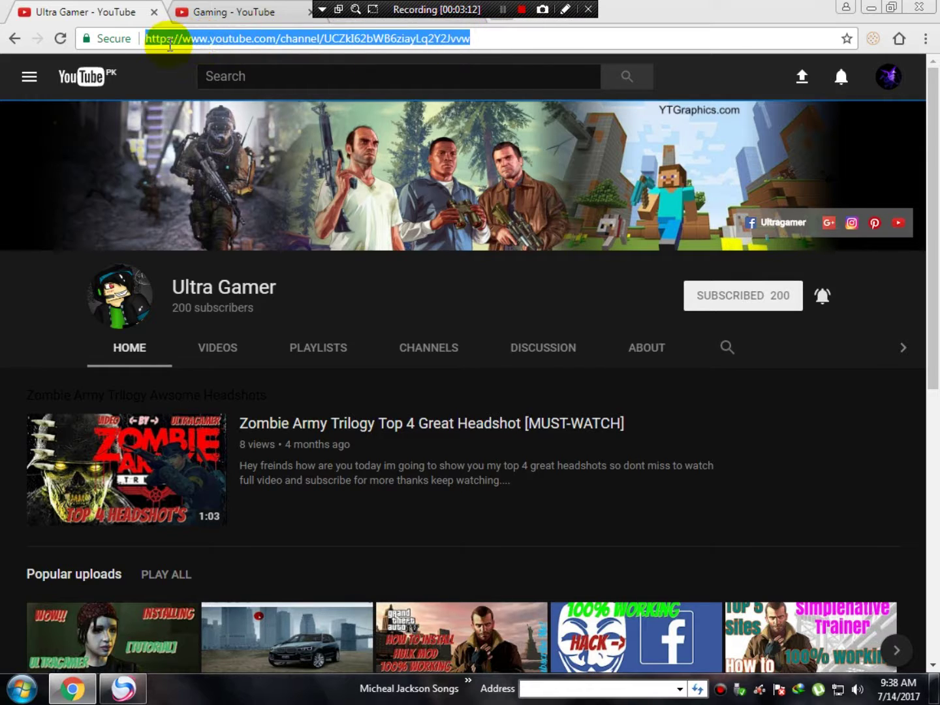
click(478, 40)
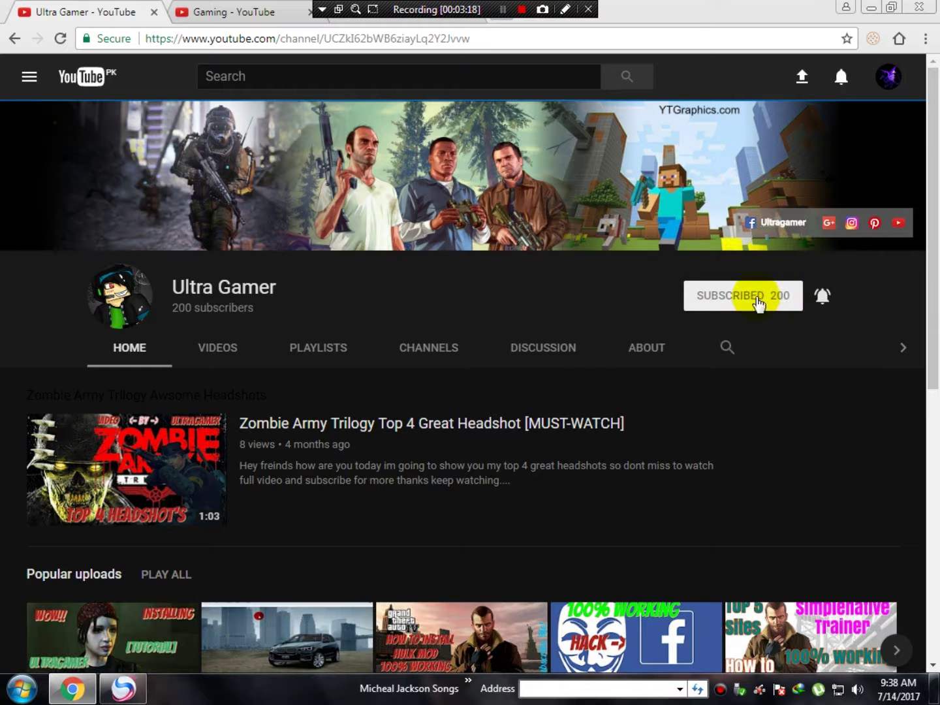
Step: Turn the Ultra Gamer channel's notifications off and back on
click(825, 297)
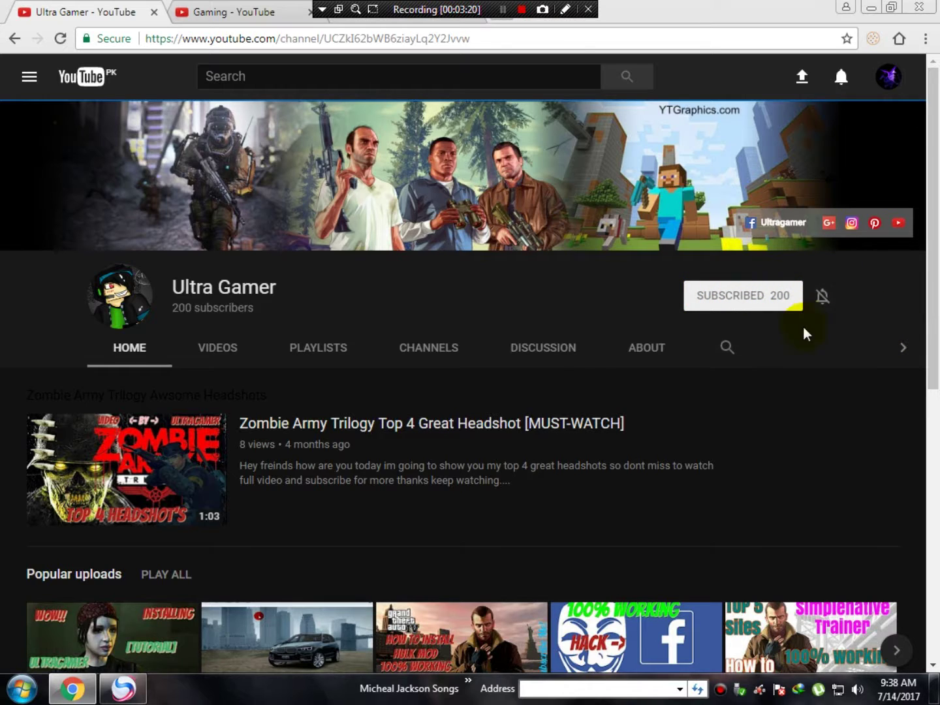
click(823, 295)
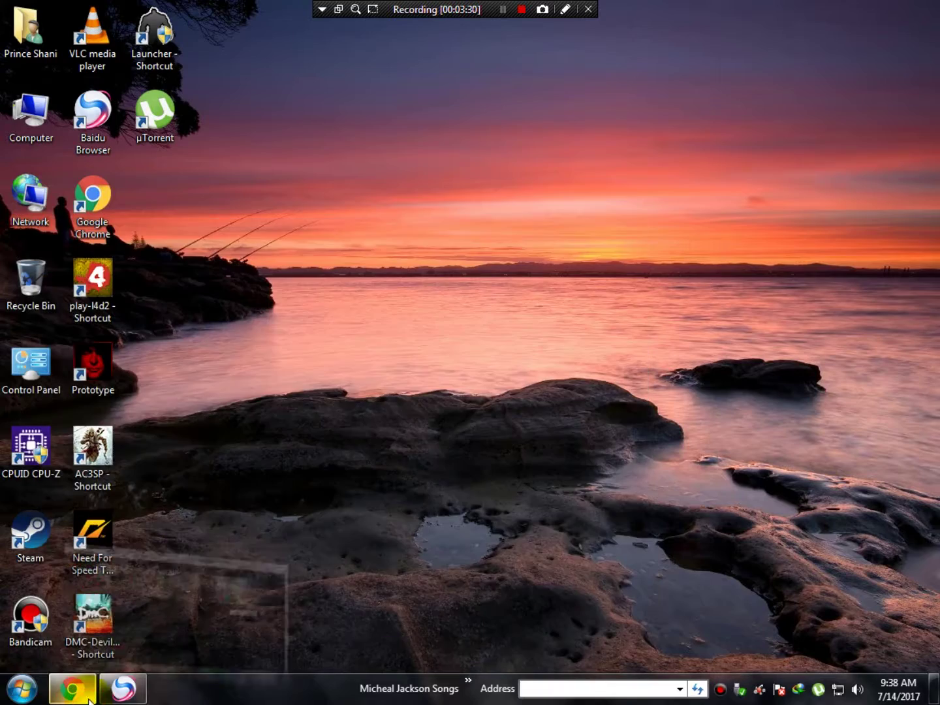
click(94, 688)
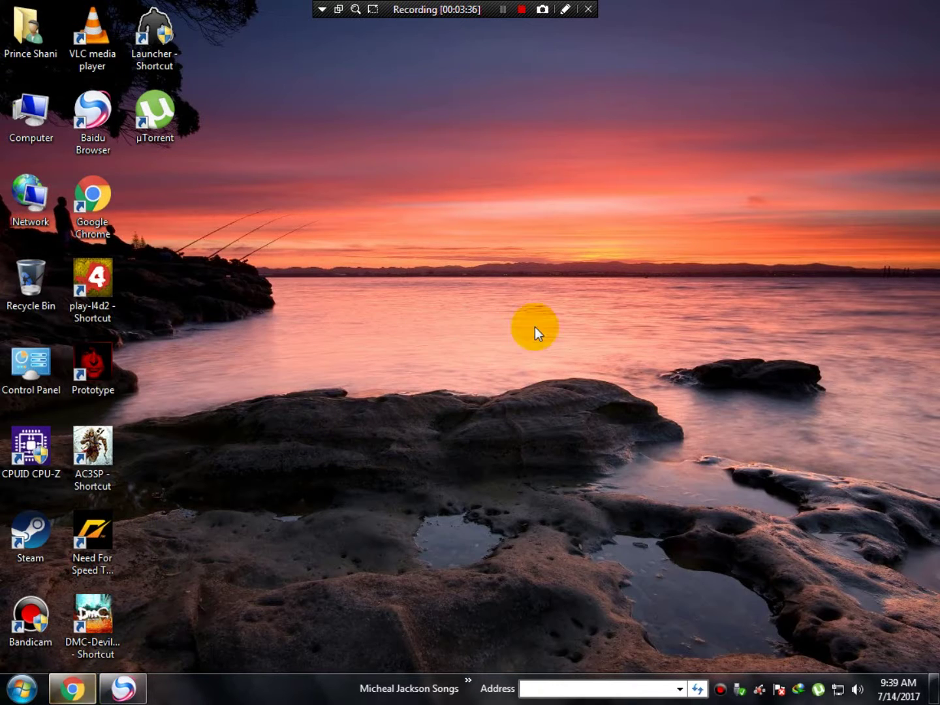
click(85, 696)
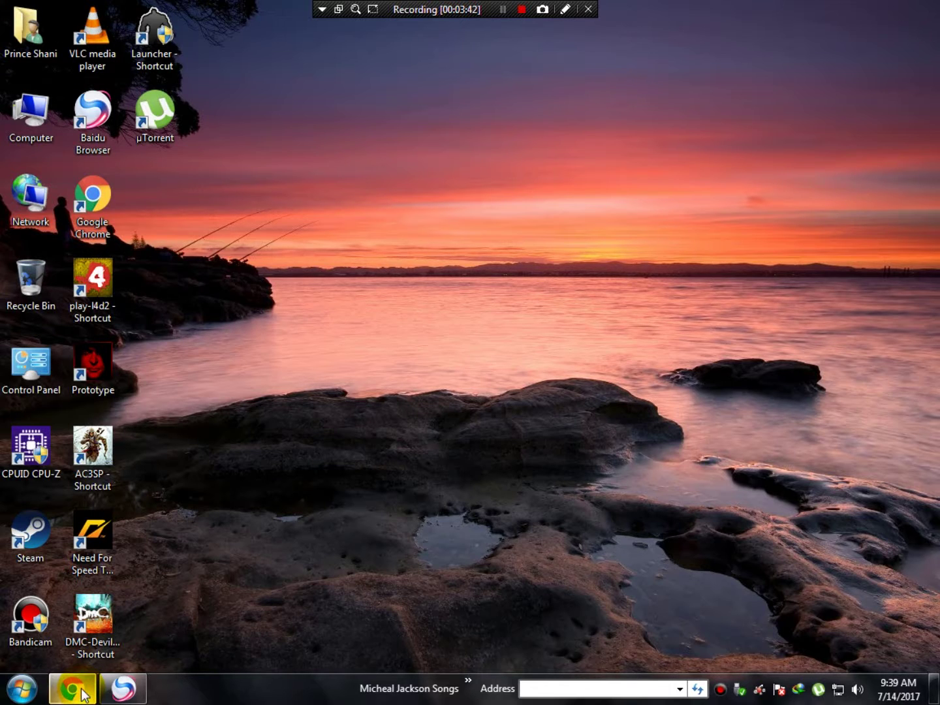